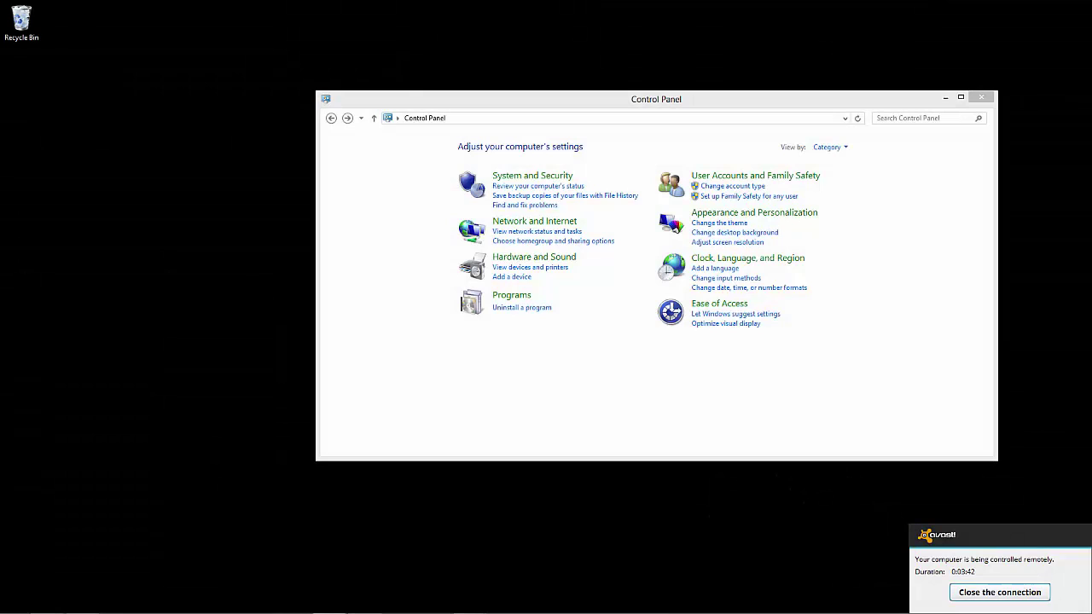
# - Search Control Panel for 'remote' to list RemoteApp and Desktop Connections and System remote settings
pyautogui.click(862, 322)
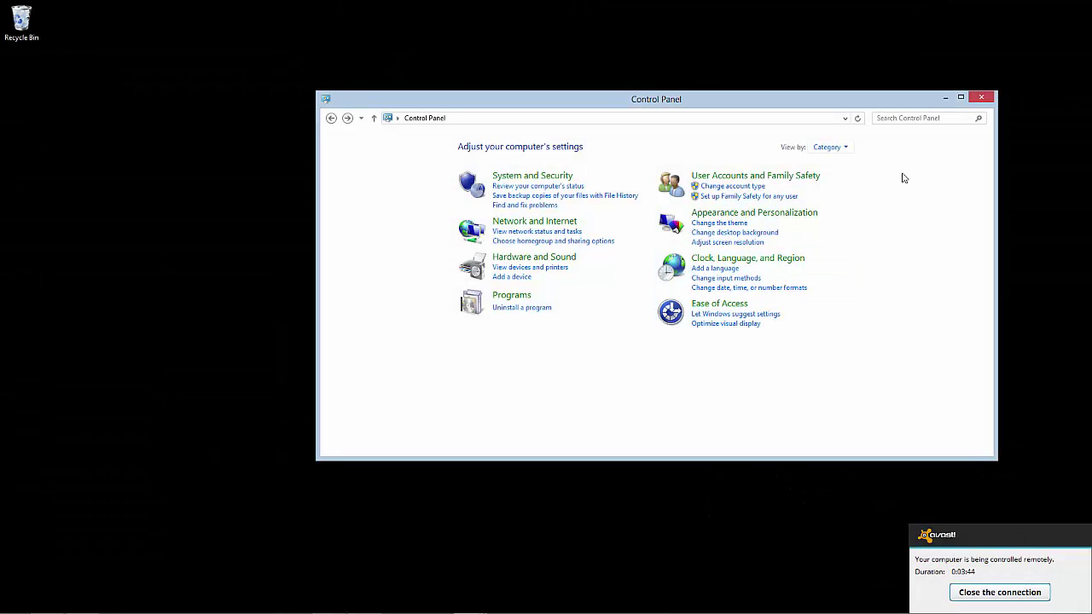
pyautogui.click(923, 118)
pyautogui.write('remote')
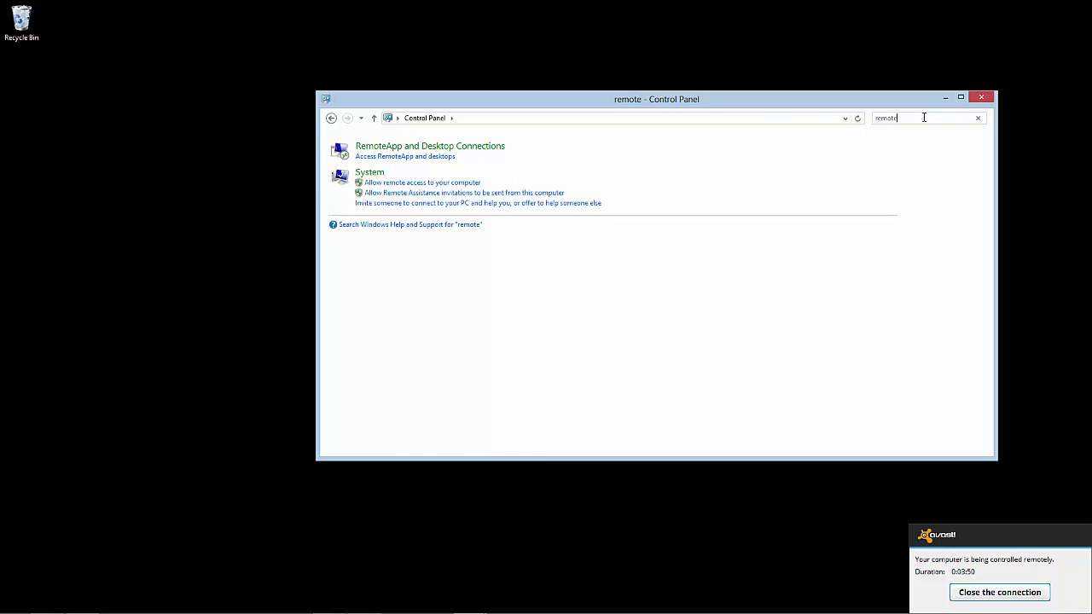
# - Save a trusted-helper invitation as Invitation.msrcIncident in Documents, replacing the existing file
pyautogui.click(576, 203)
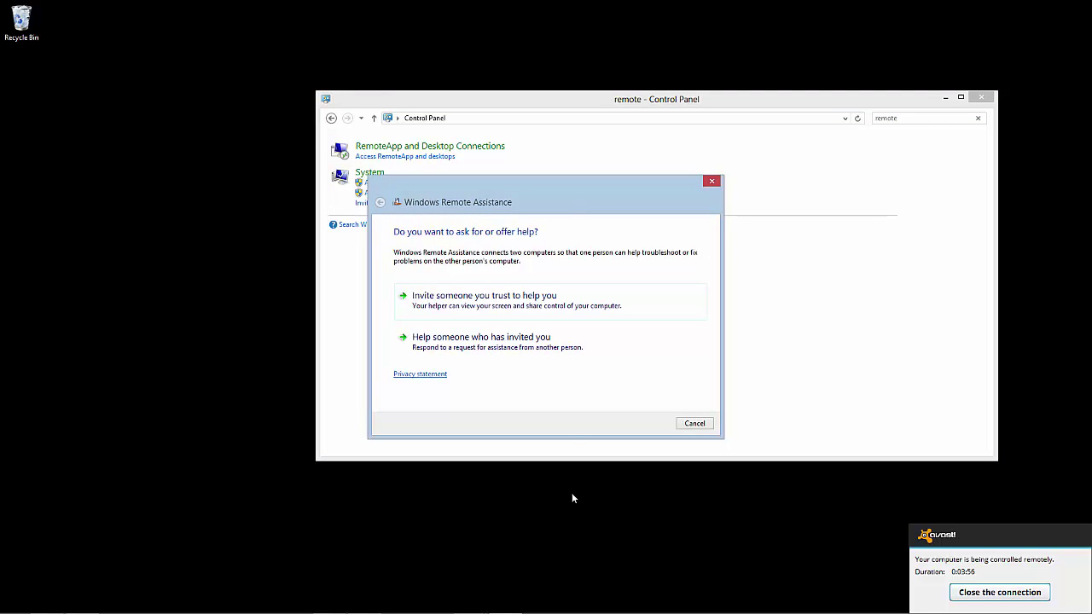
pyautogui.click(565, 305)
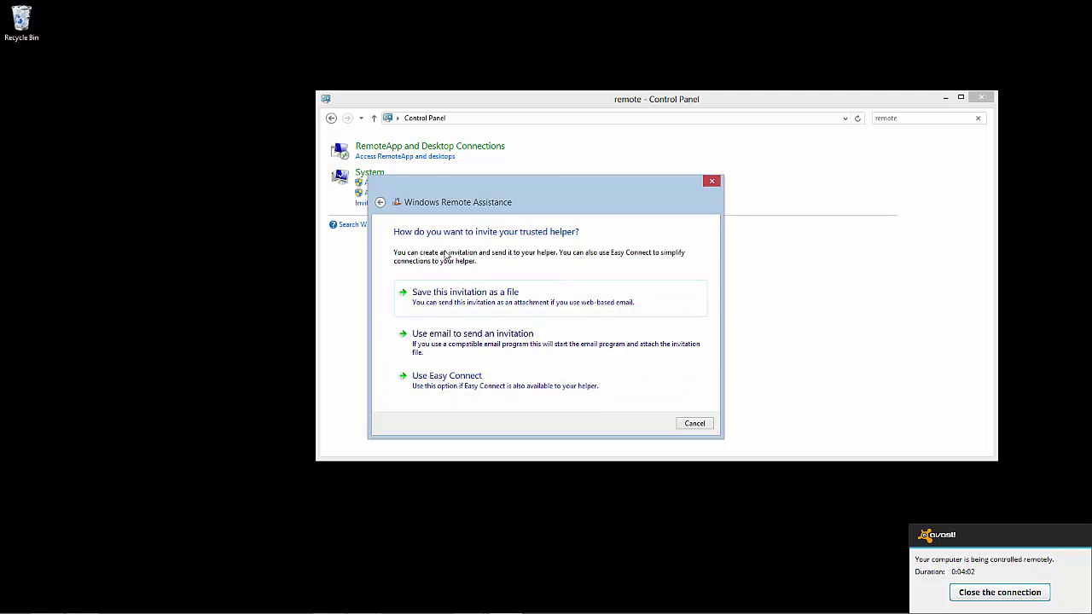
pyautogui.click(465, 293)
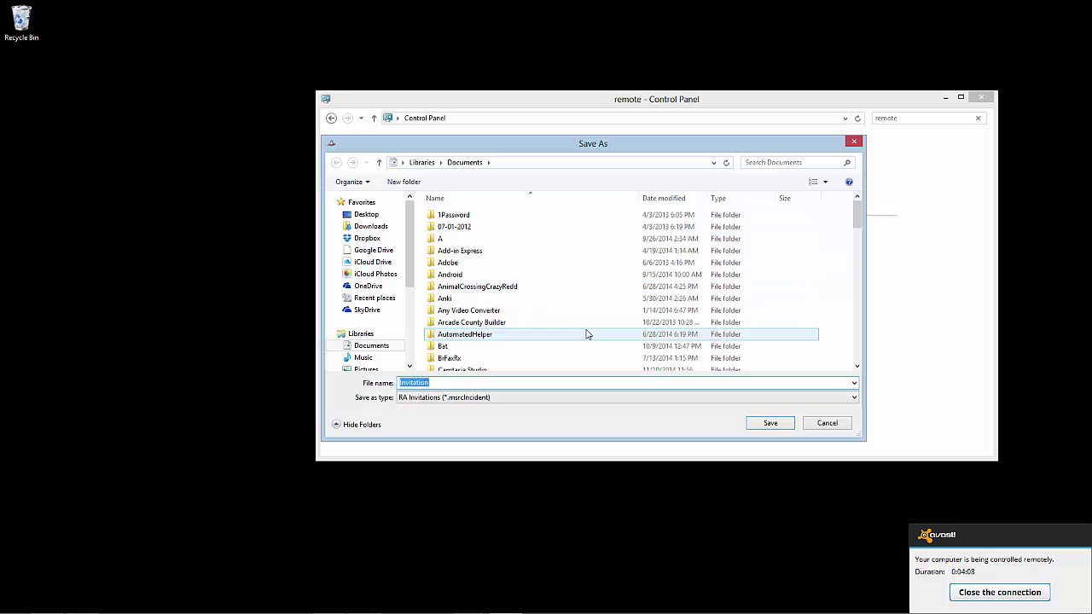
pyautogui.click(764, 425)
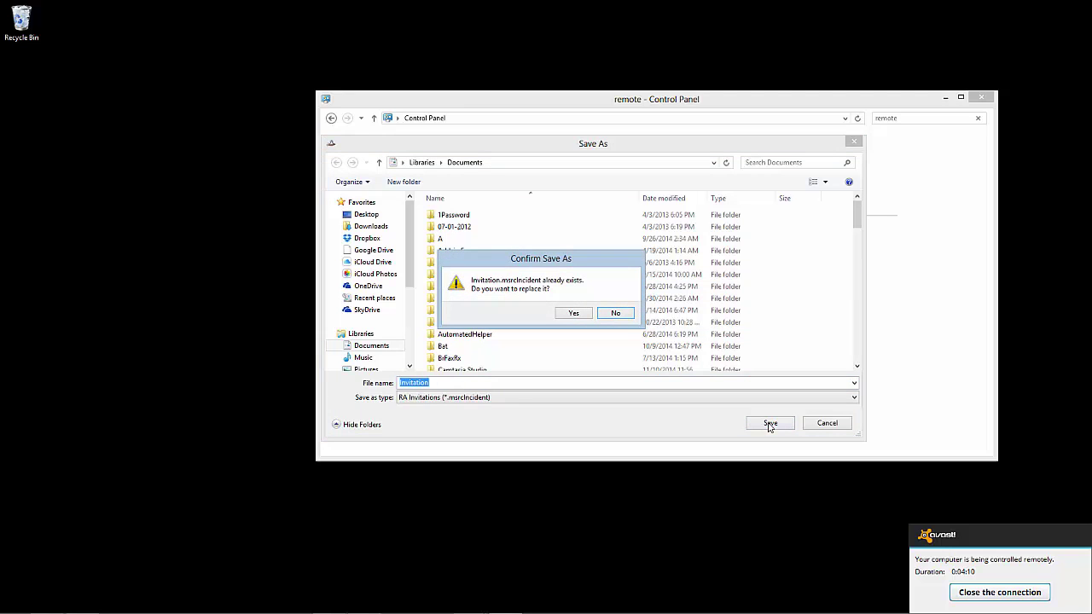
pyautogui.click(575, 314)
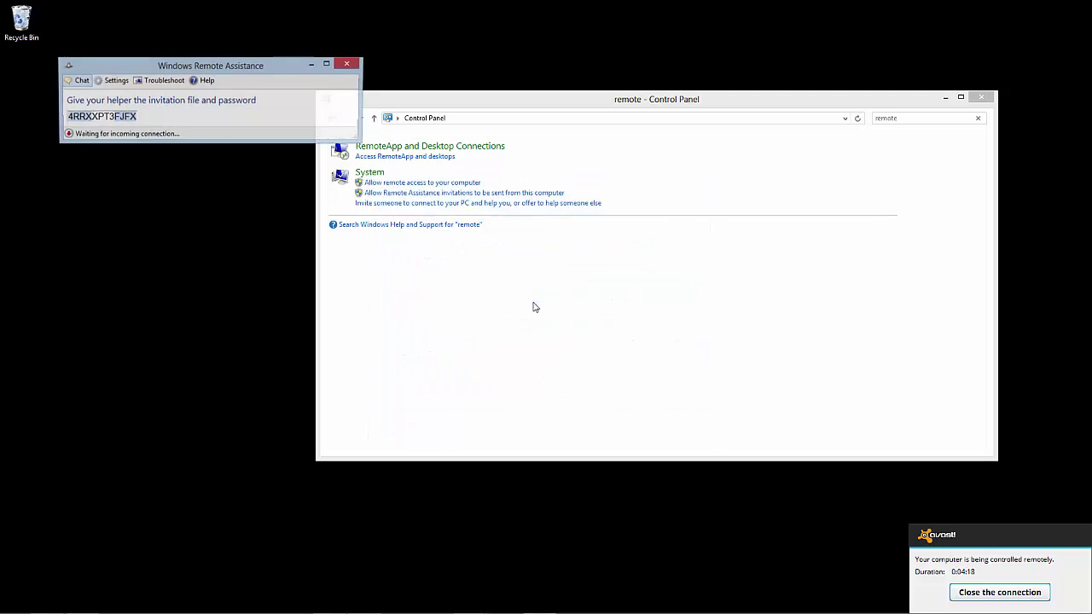
# - Copy the invitation password from the Remote Assistance window
pyautogui.rightClick(110, 118)
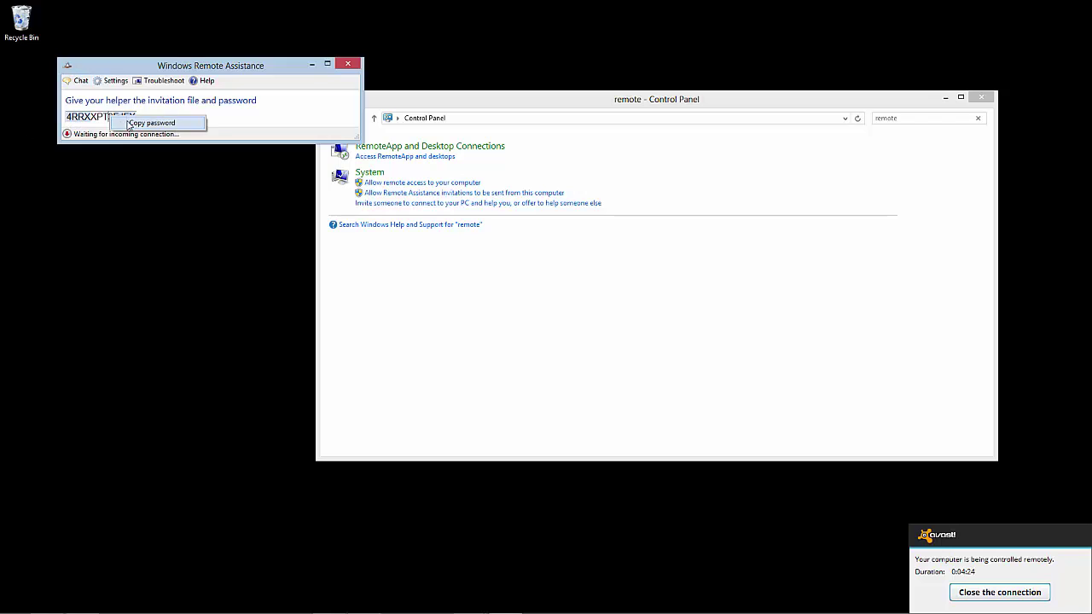
pyautogui.click(129, 126)
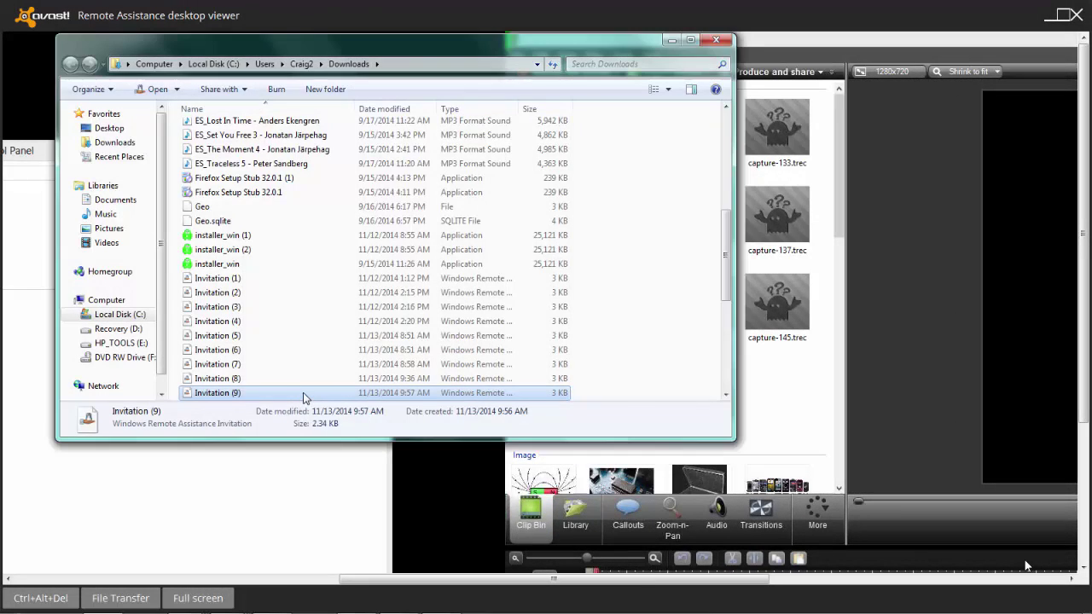
# - Open the Invitation (9) file and paste the copied password into the password box
pyautogui.doubleClick(312, 395)
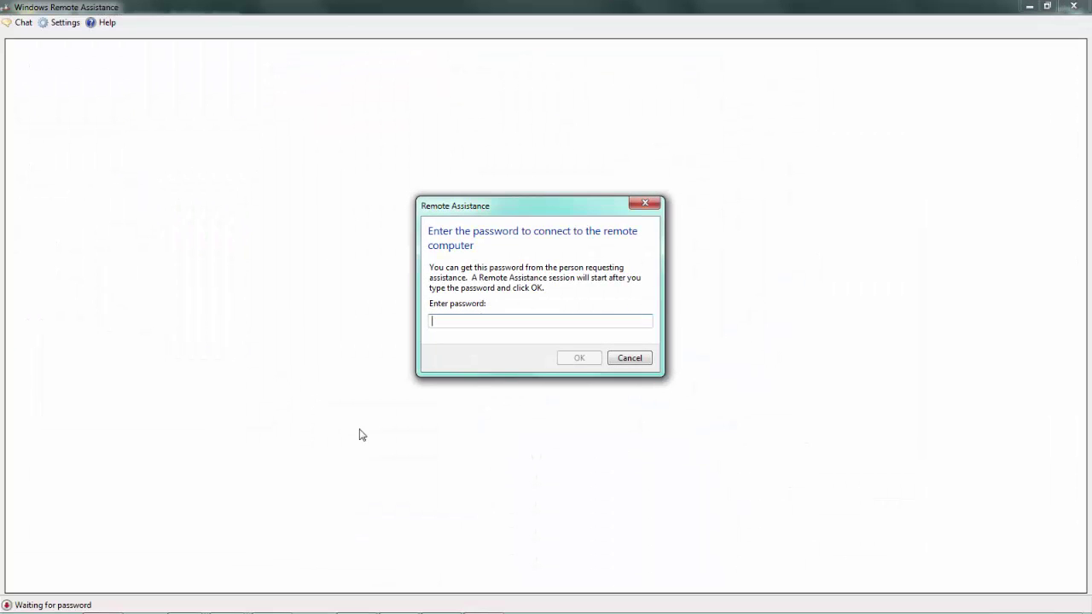
pyautogui.hotkey('ctrl', 'v')
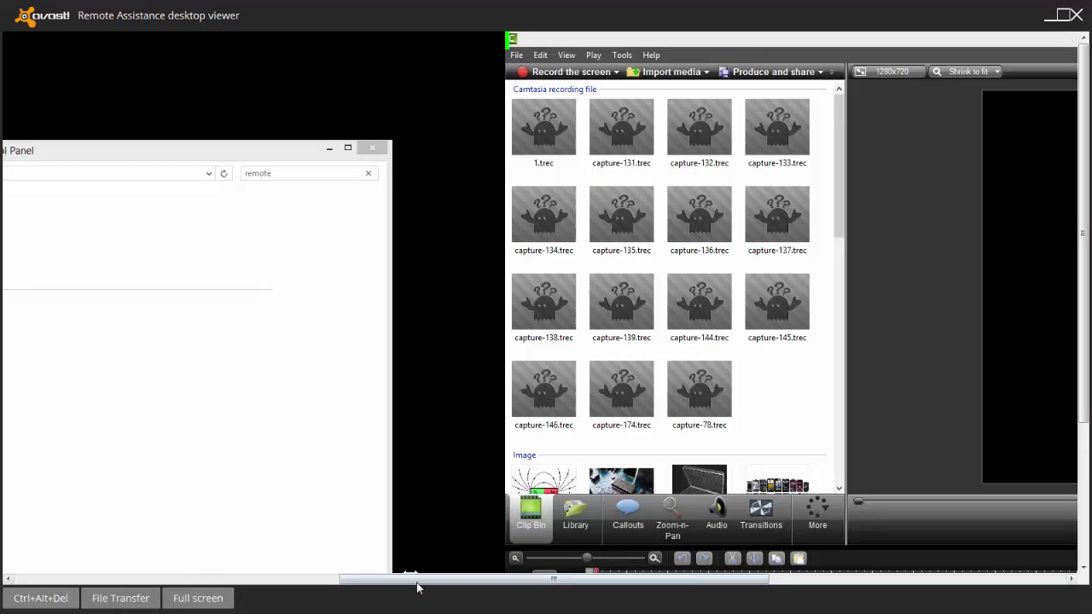
# - Pan the viewer to the remote Remote Assistance window and accept the helper's connection request
pyautogui.moveTo(418, 587); pyautogui.dragTo(32, 516)
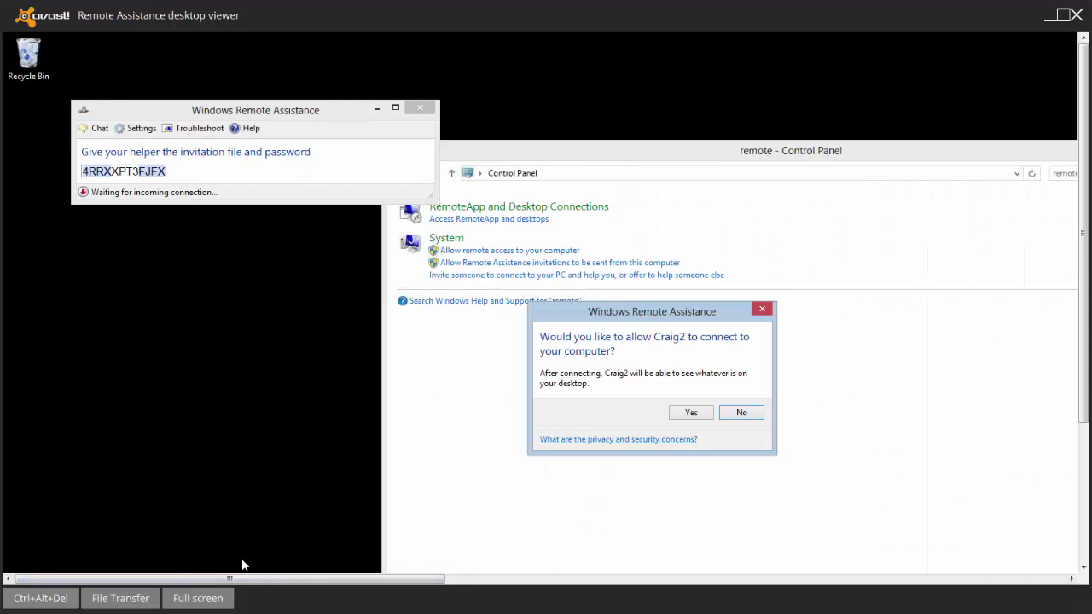
pyautogui.press('super')
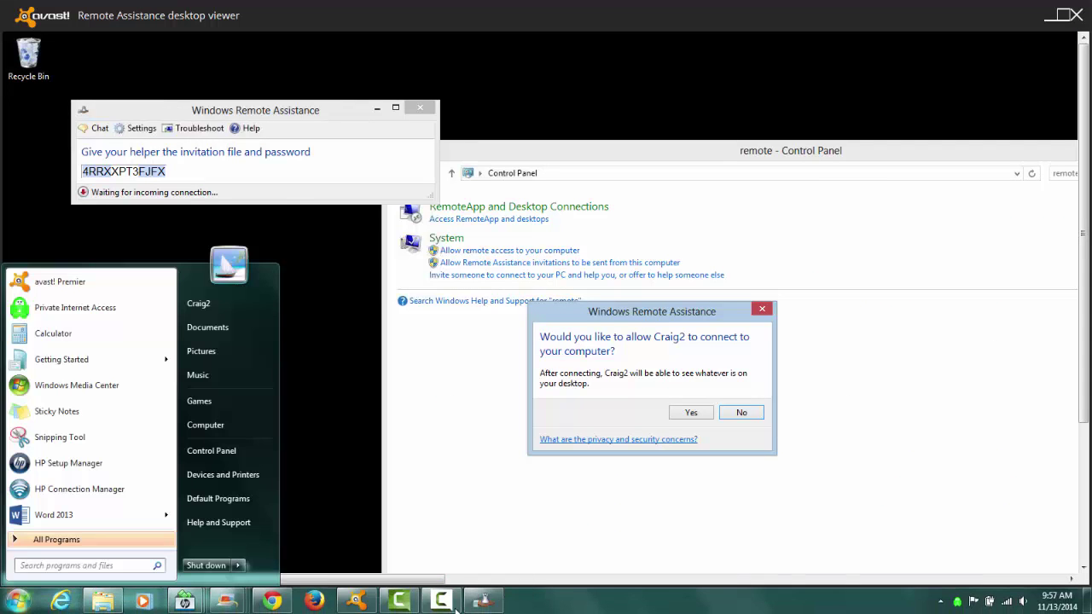
pyautogui.click(441, 602)
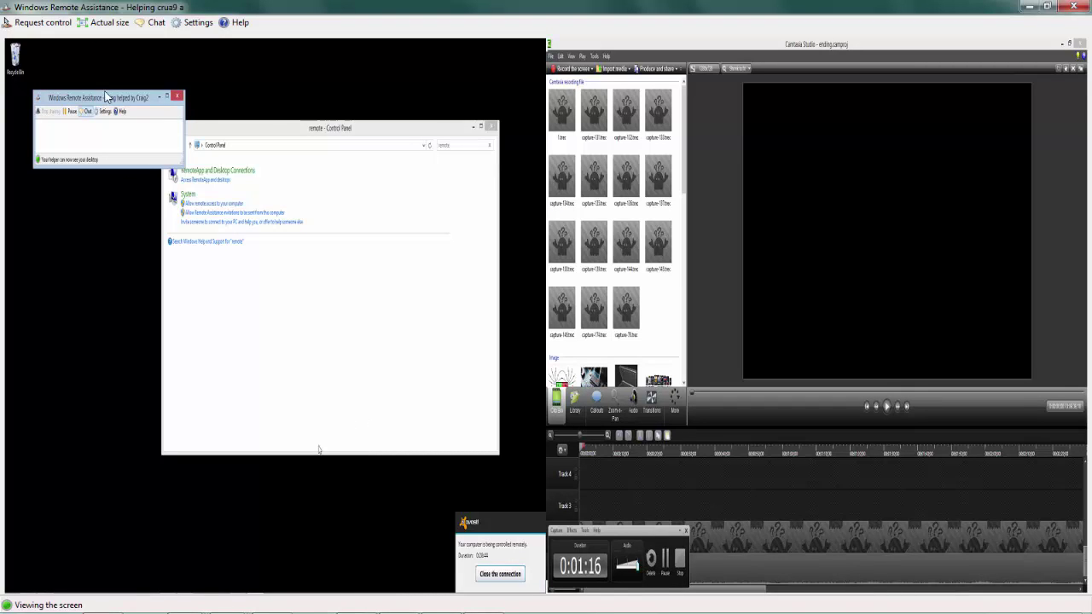
# - Request shared control of the remote computer and accept it on the main PC
pyautogui.click(40, 25)
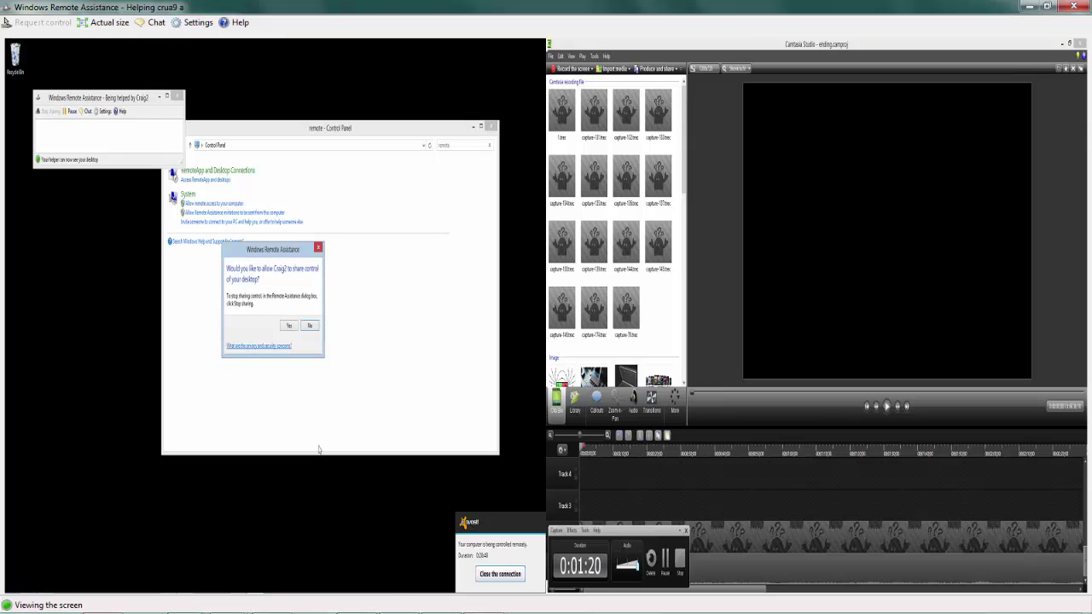
pyautogui.click(454, 606)
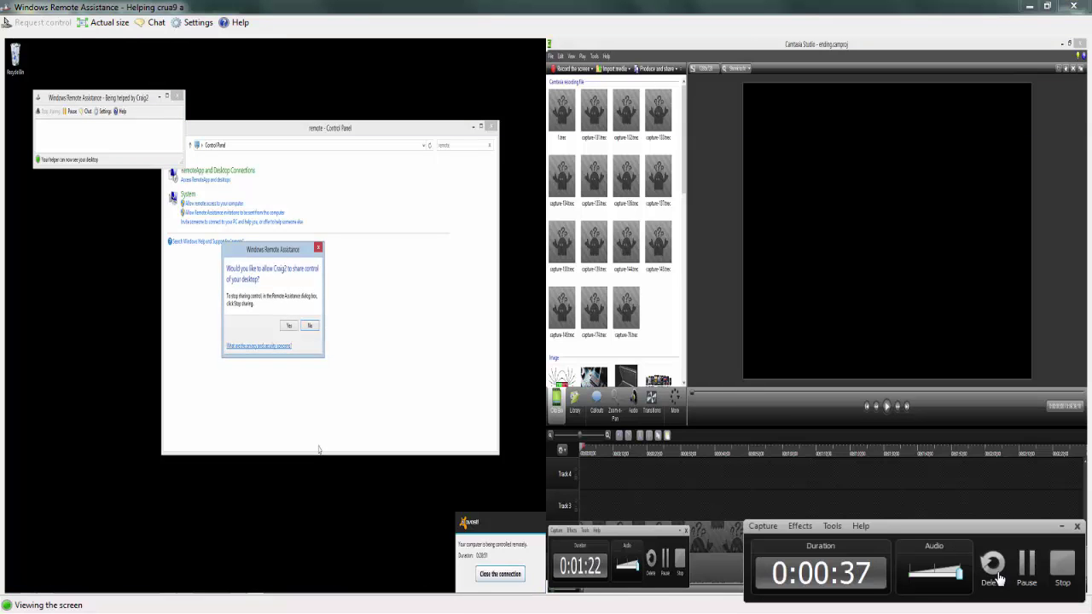
pyautogui.click(1026, 565)
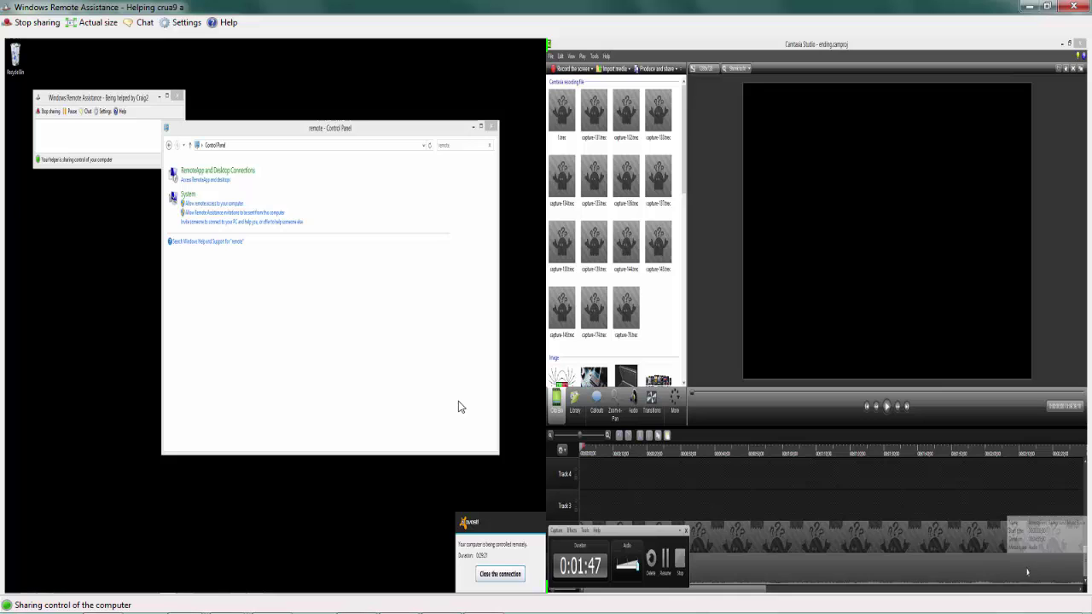
# - Show the remote desktop at actual size, open chat on both PCs, and send 'test' from the helper
pyautogui.click(107, 24)
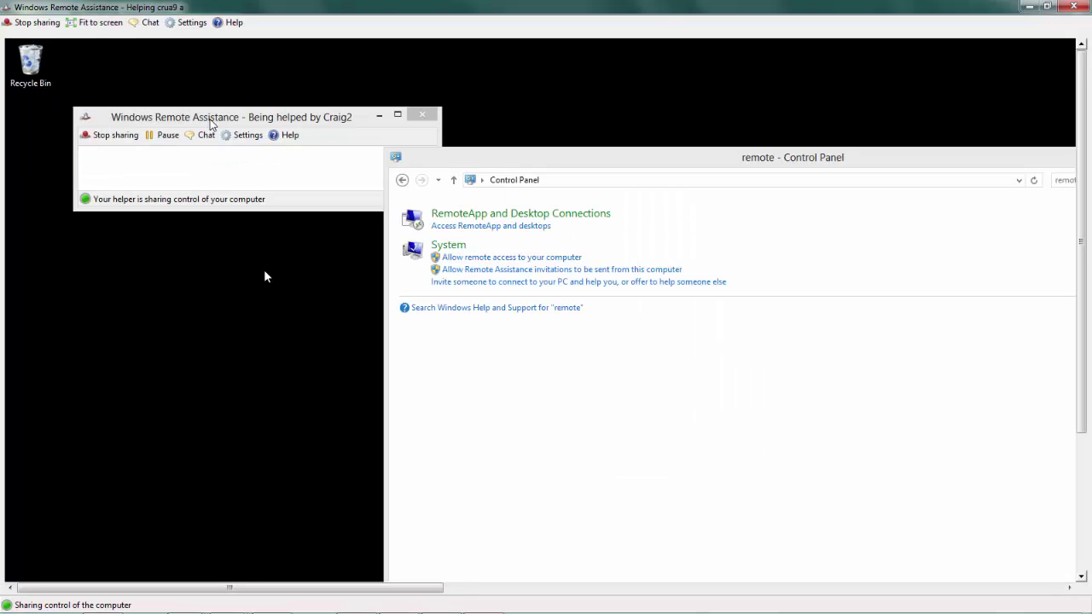
pyautogui.click(271, 178)
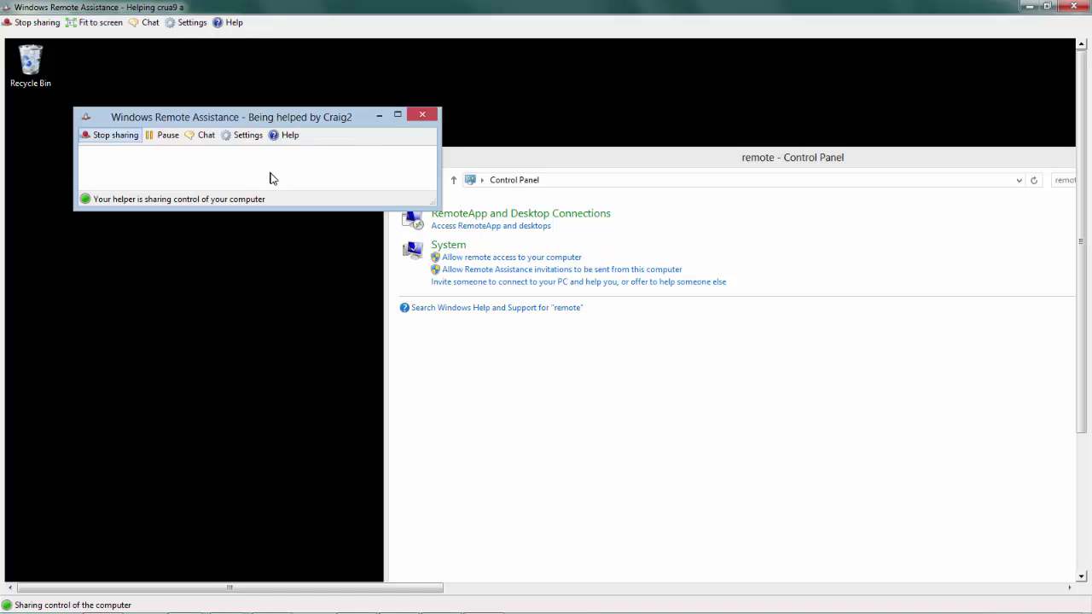
pyautogui.click(205, 136)
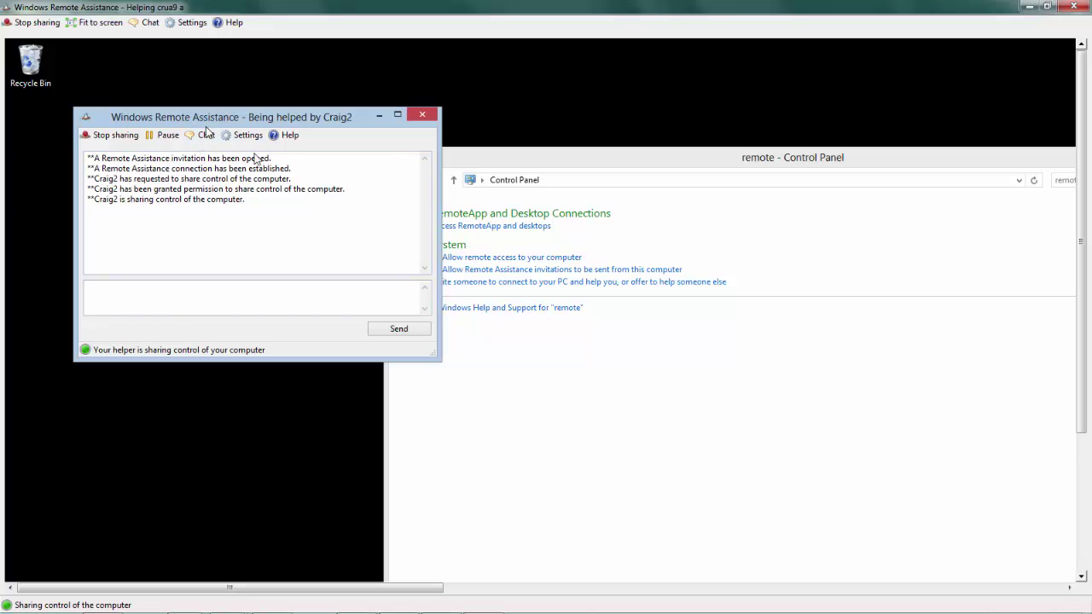
pyautogui.click(143, 24)
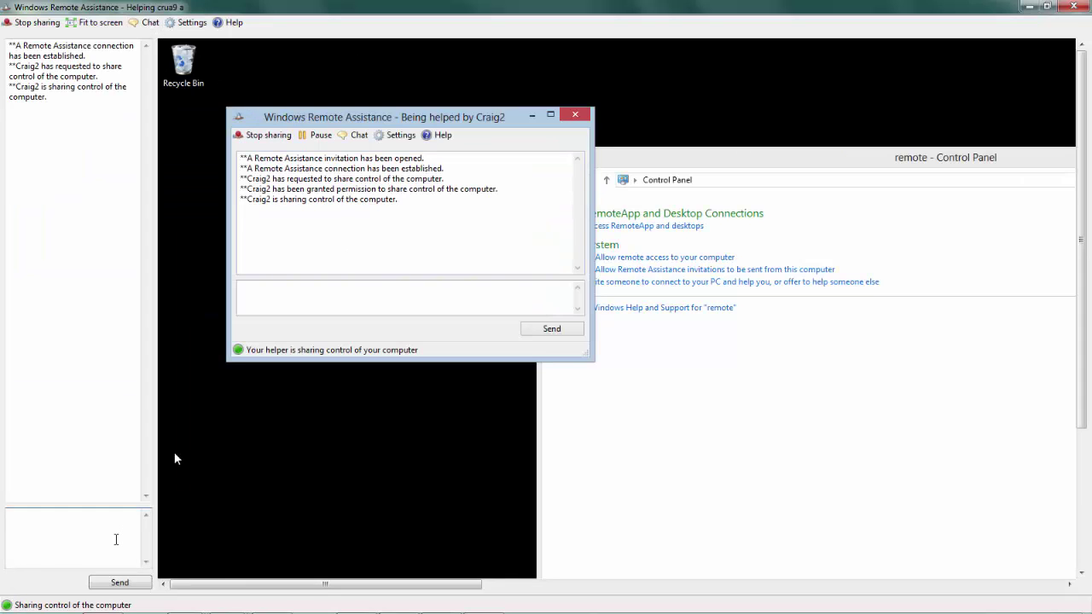
pyautogui.write('test')
pyautogui.press('Return')
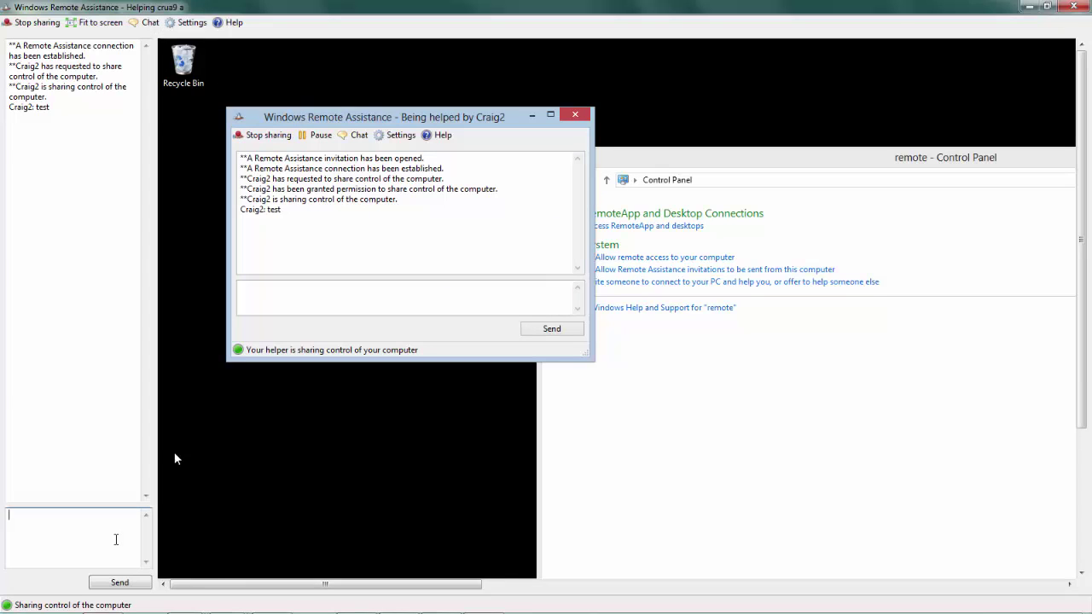
# - Reply 'test' from the main PC, close the chat pane, and minimize the remote assistance window
pyautogui.click(394, 301)
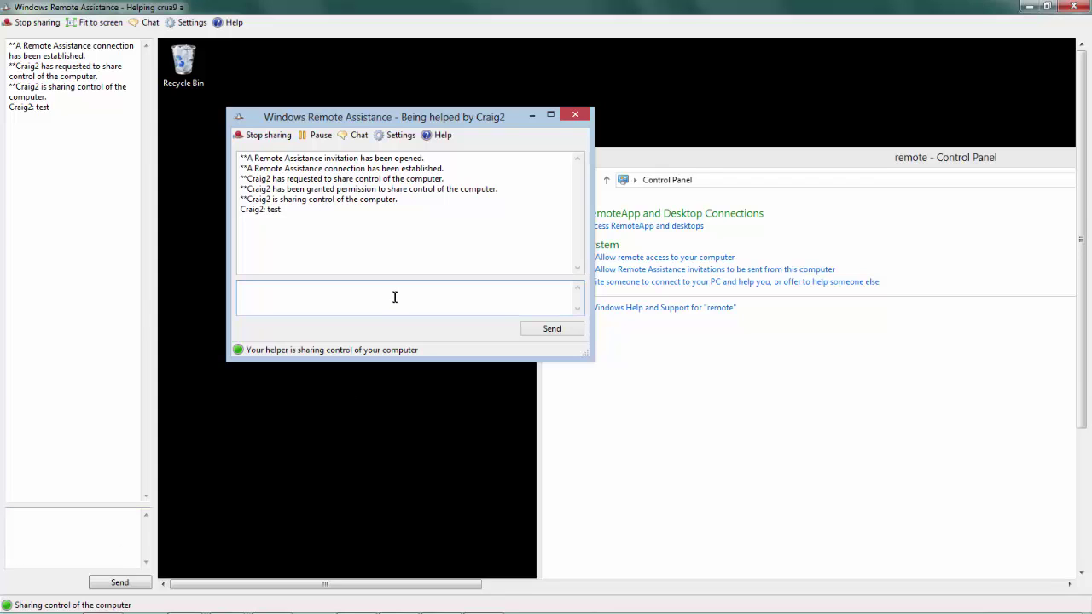
pyautogui.write('test')
pyautogui.press('Return')
pyautogui.click(147, 22)
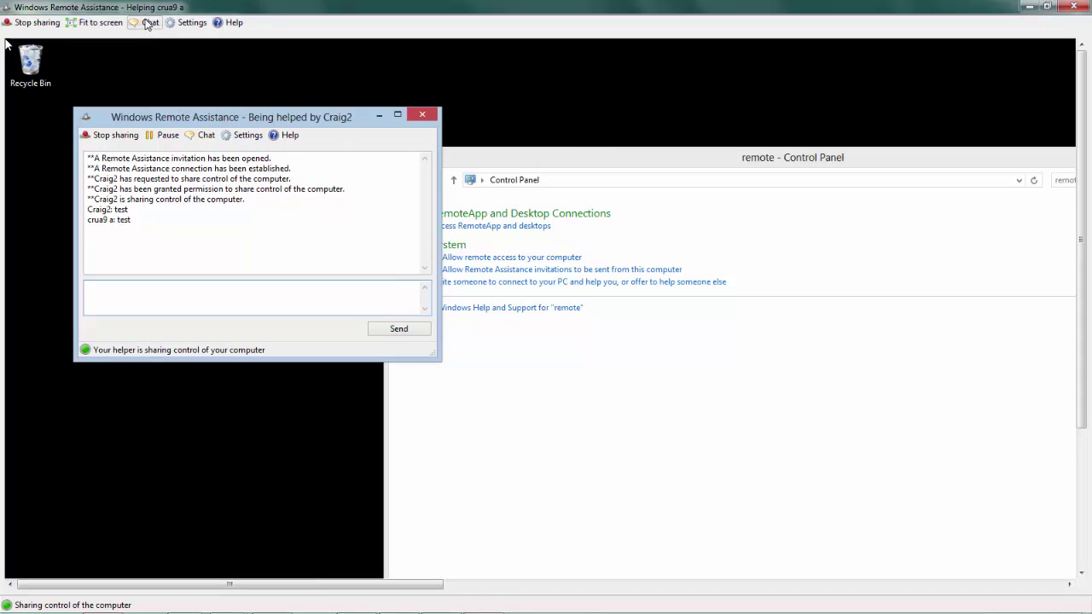
pyautogui.click(380, 116)
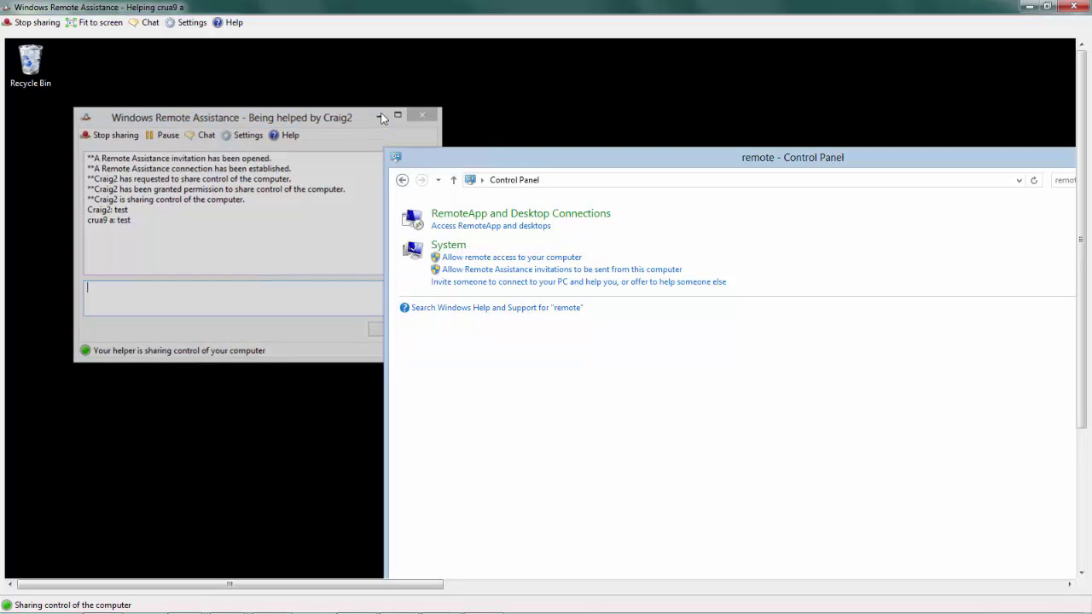
pyautogui.click(444, 602)
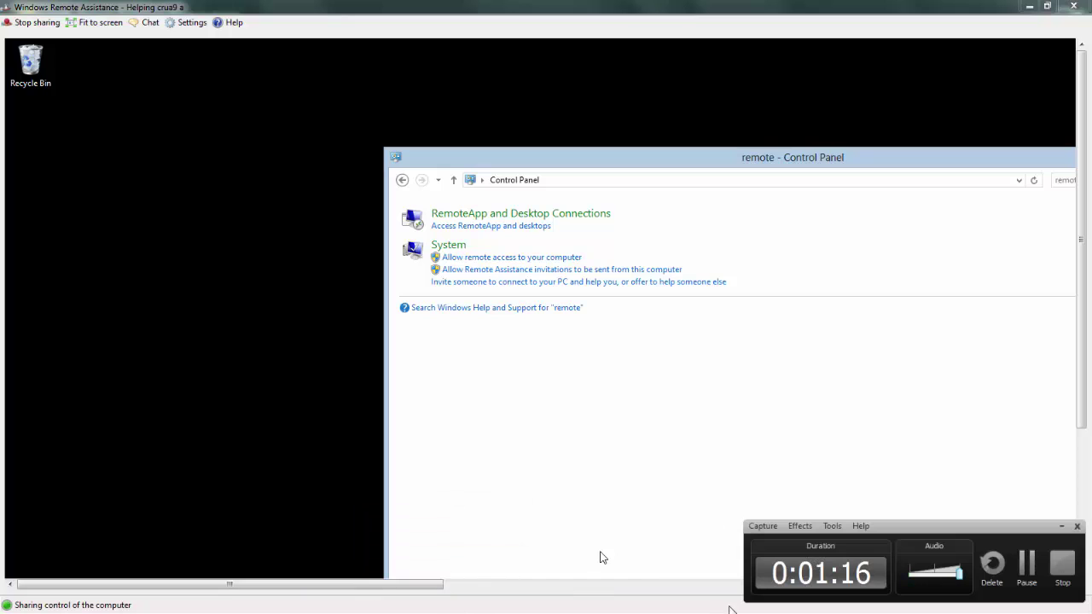
pyautogui.click(1061, 526)
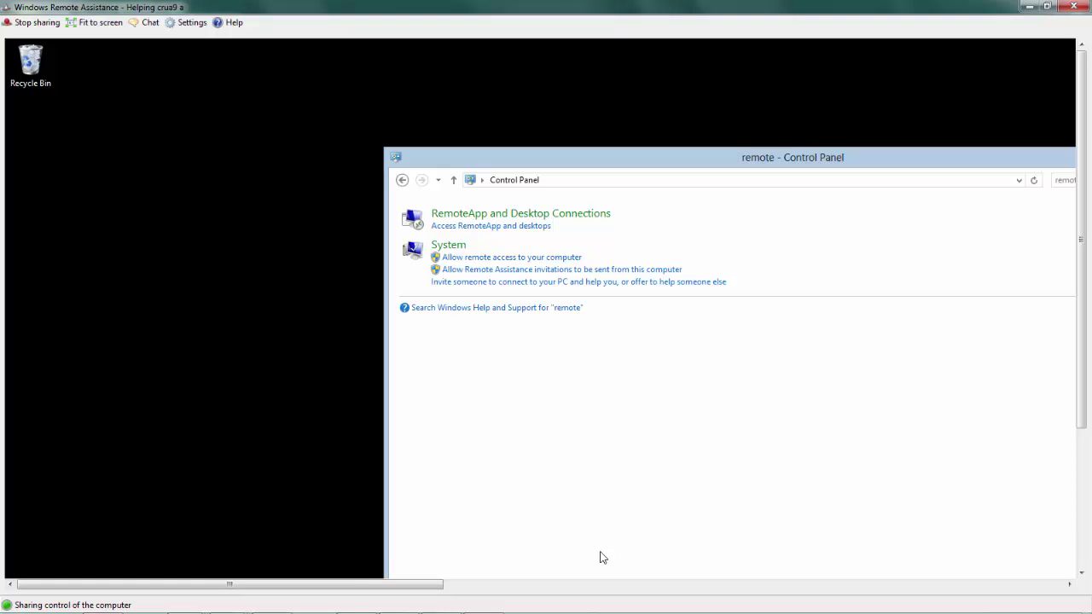
pyautogui.moveTo(1080, 373); pyautogui.dragTo(1033, 514)
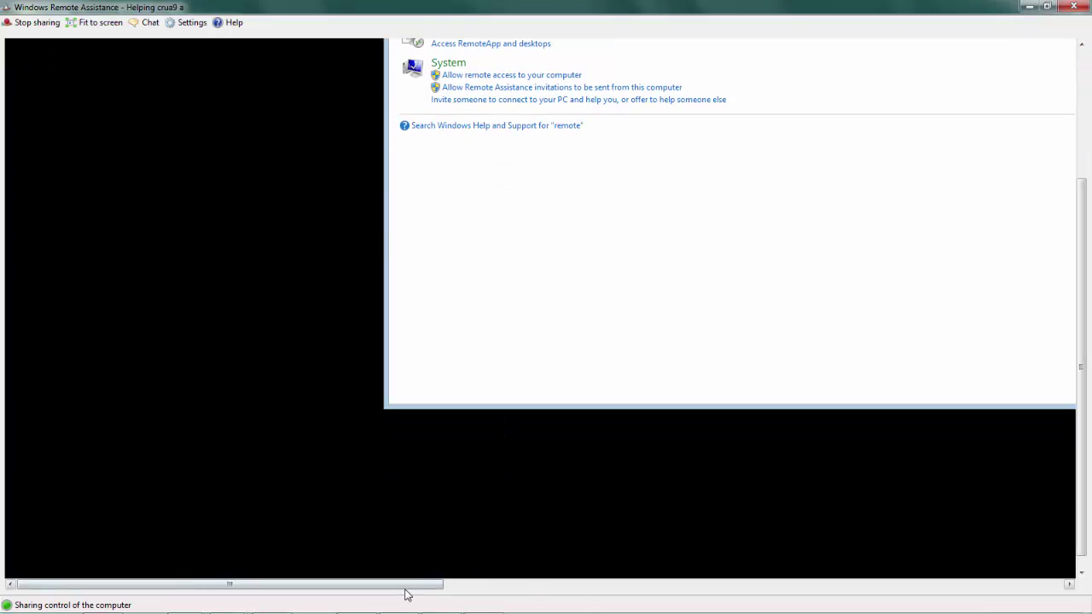
# - Dismiss the avast remote-control warning and pan over to Camtasia's ending.camproj clip bin
pyautogui.moveTo(407, 585); pyautogui.dragTo(667, 585)
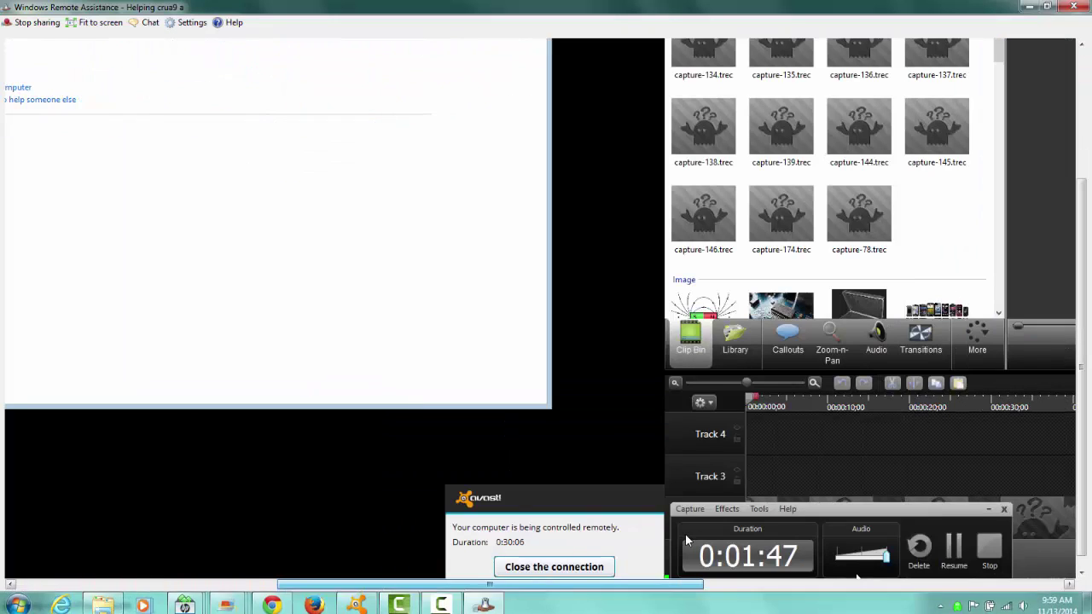
pyautogui.click(579, 567)
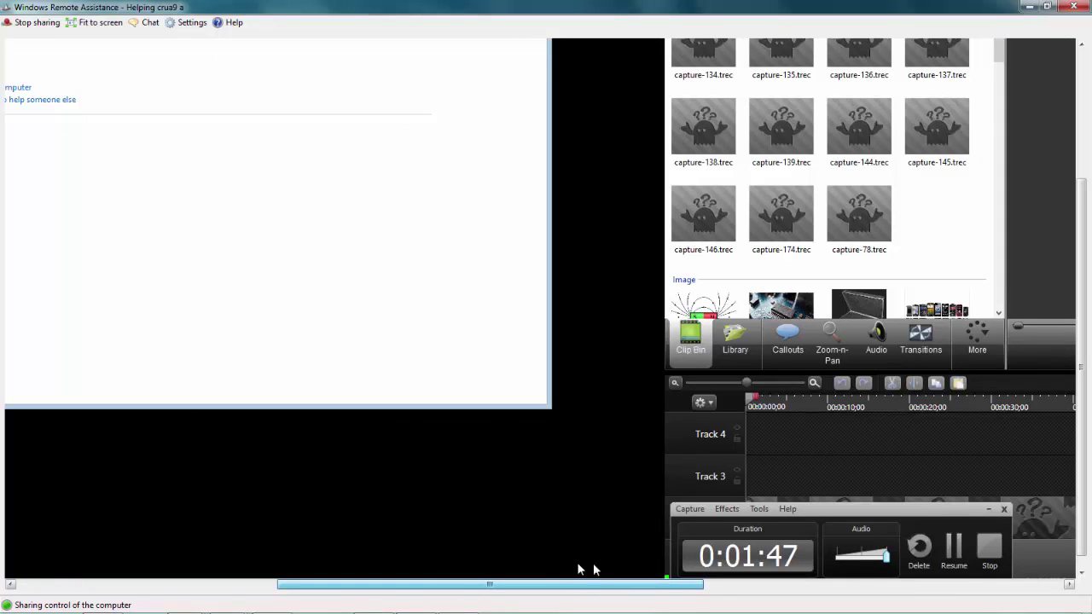
pyautogui.moveTo(620, 585); pyautogui.dragTo(844, 563)
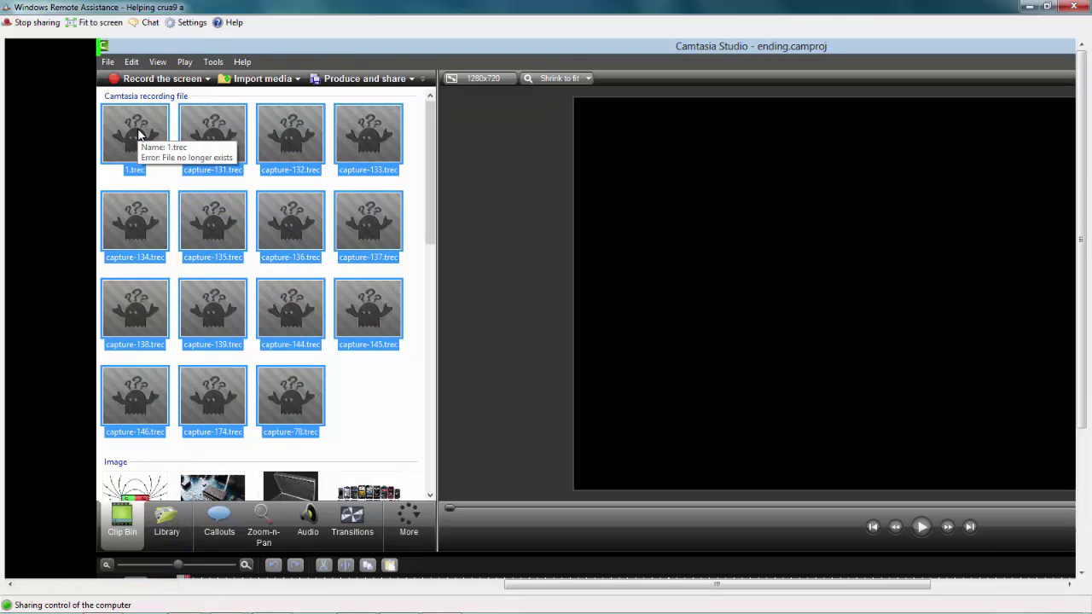
# - Delete the unused clips from Camtasia's Clip Bin in two batches, acknowledging the in-use warning
pyautogui.press('Delete')
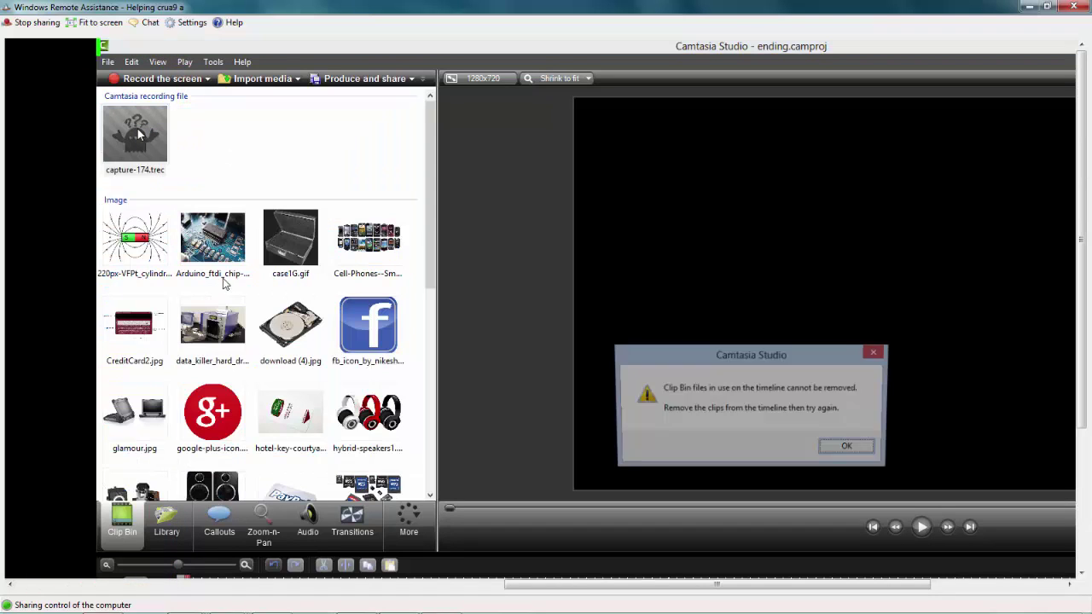
pyautogui.click(839, 455)
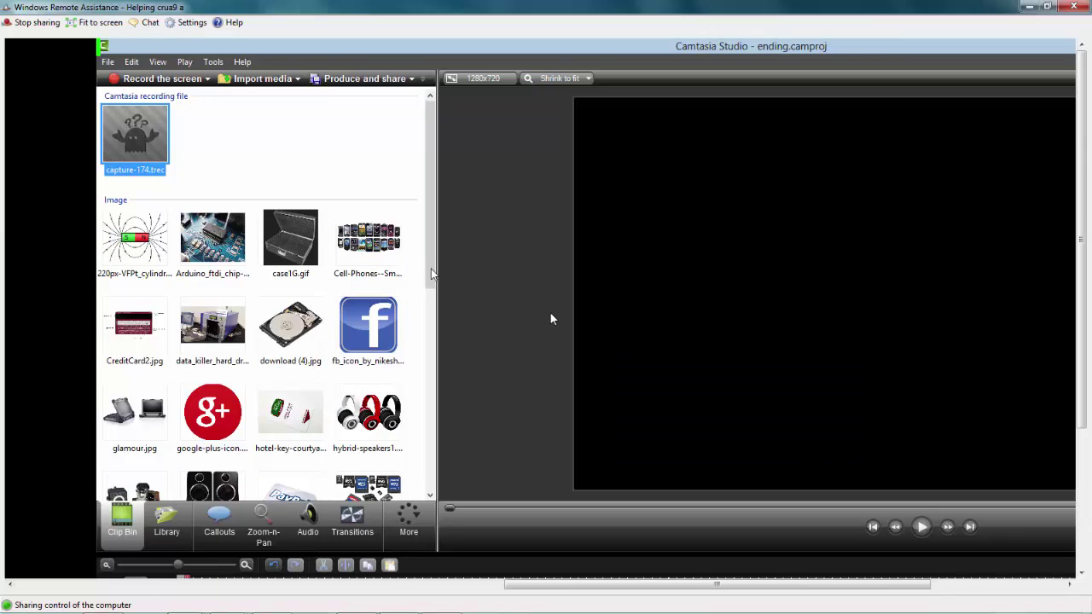
pyautogui.moveTo(390, 114); pyautogui.dragTo(72, 531)
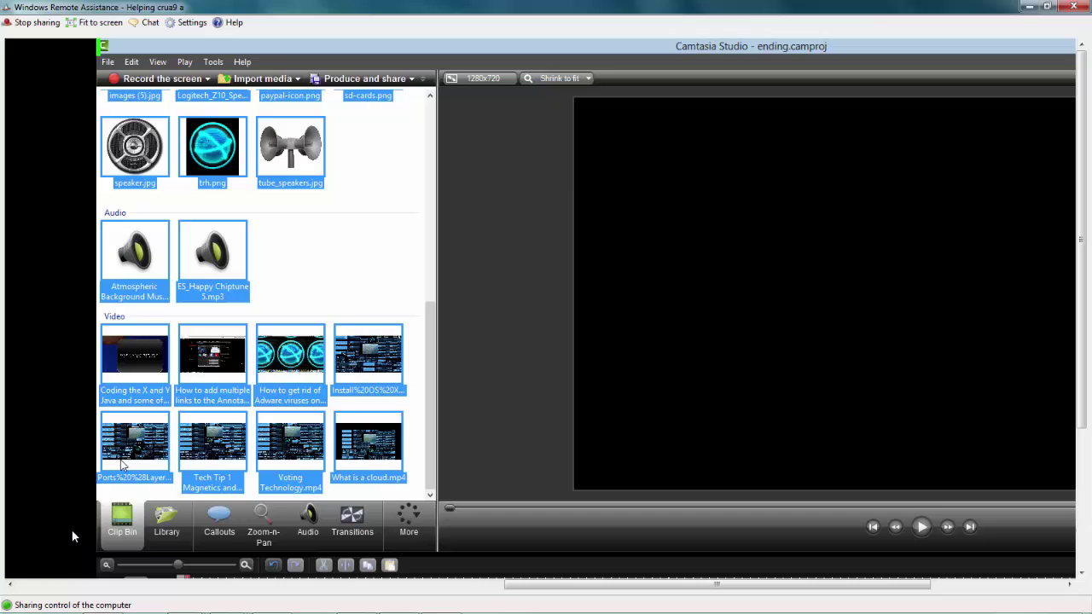
pyautogui.press('Delete')
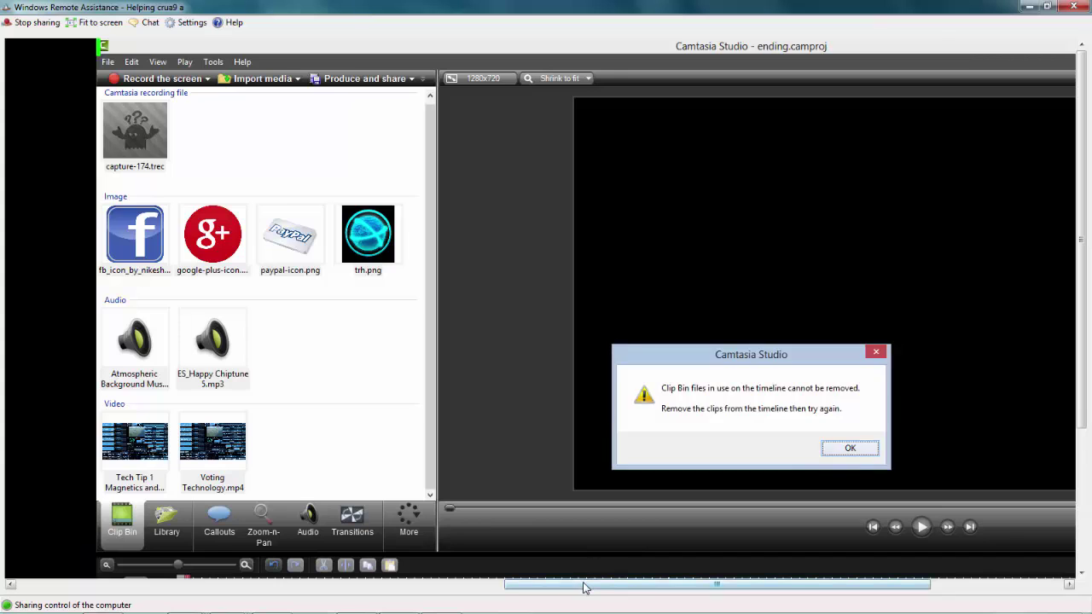
pyautogui.moveTo(586, 586); pyautogui.dragTo(285, 530)
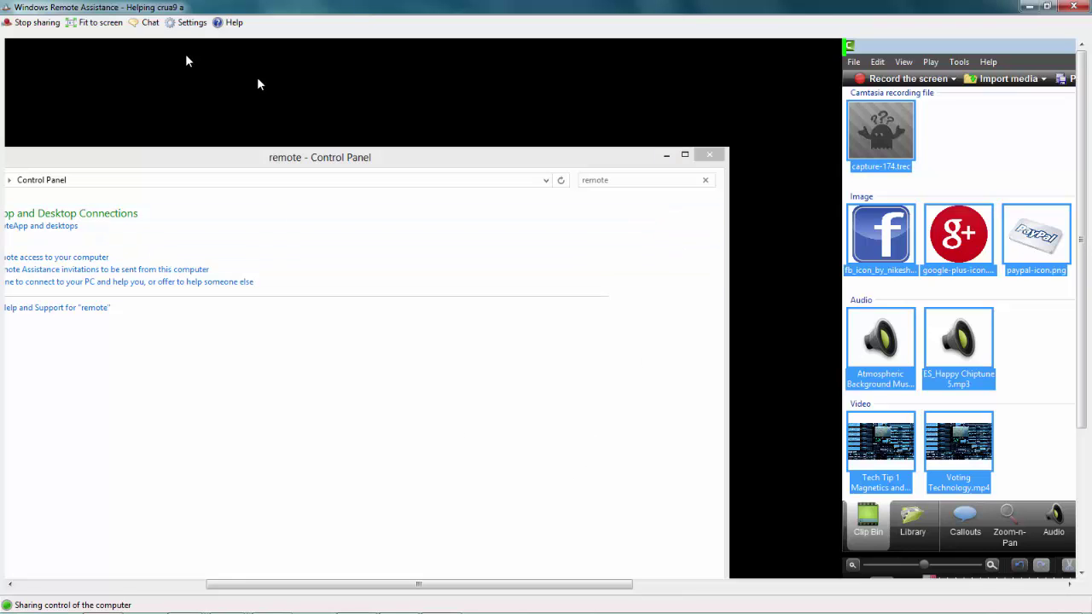
# - Open and cancel the settings, then restore the remote PC's Remote Assistance window from its taskbar
pyautogui.click(187, 26)
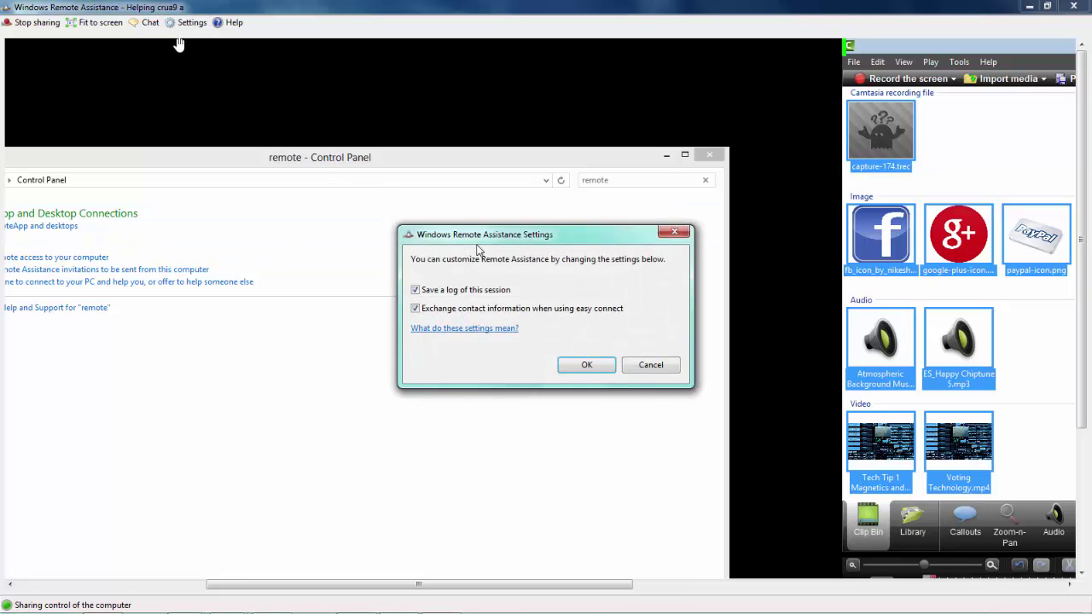
pyautogui.click(646, 366)
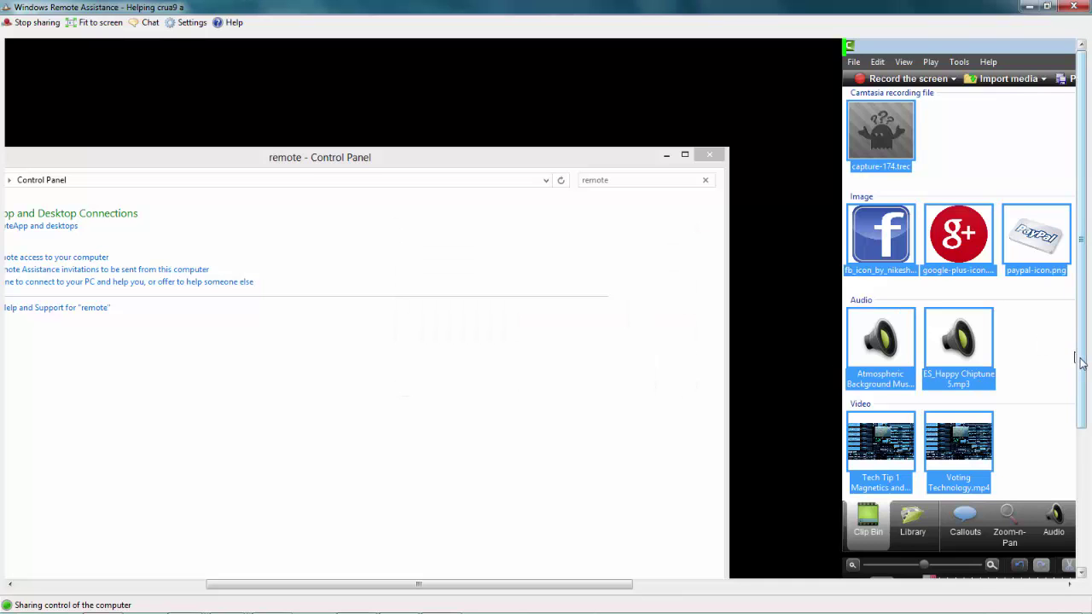
pyautogui.moveTo(1077, 358); pyautogui.dragTo(1073, 510)
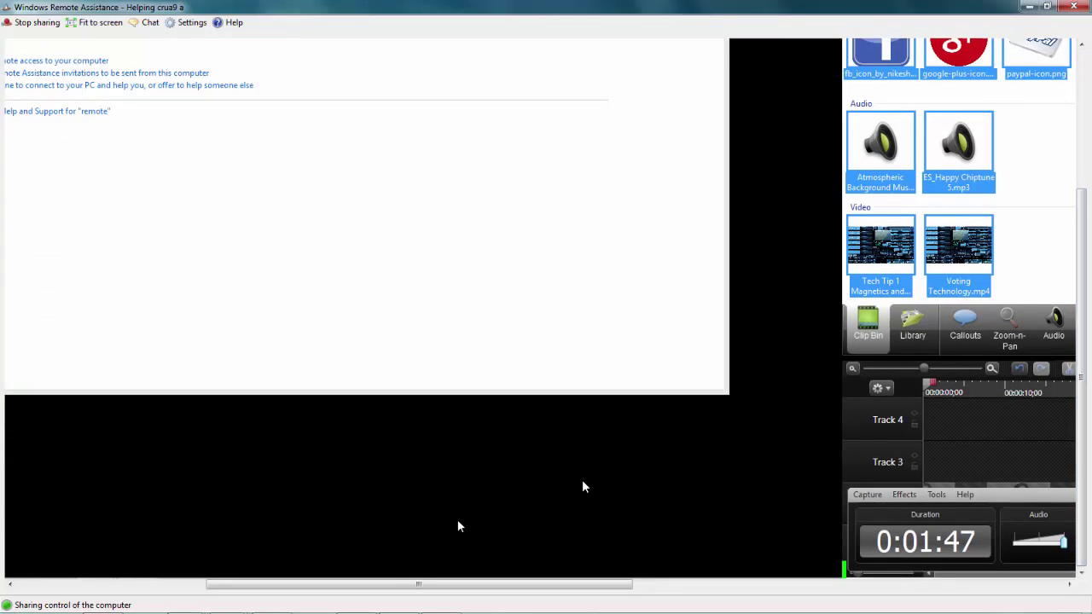
pyautogui.moveTo(395, 584); pyautogui.dragTo(346, 584)
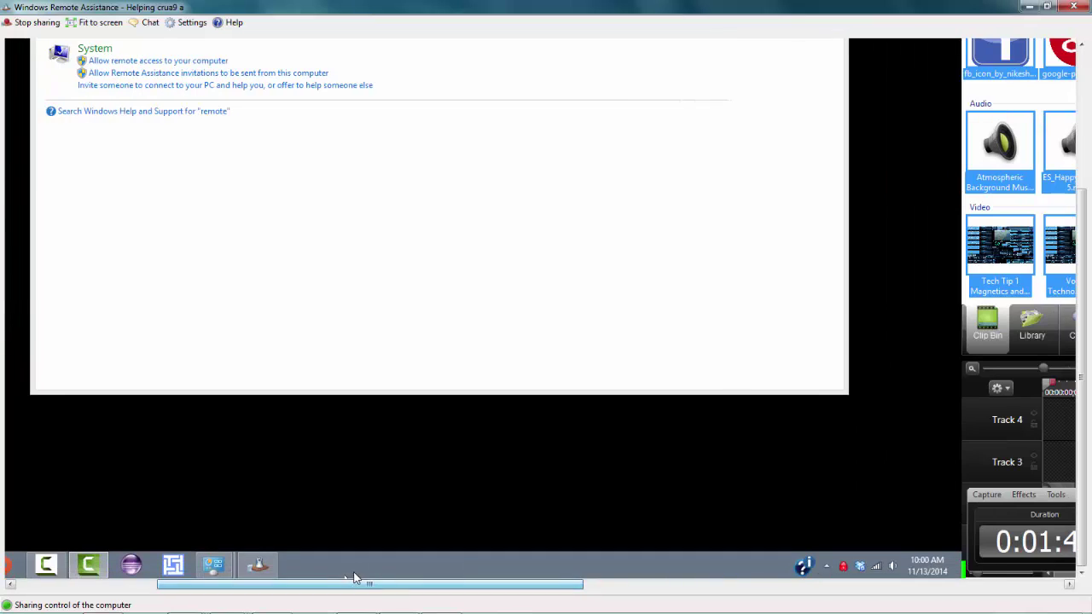
pyautogui.moveTo(267, 563)
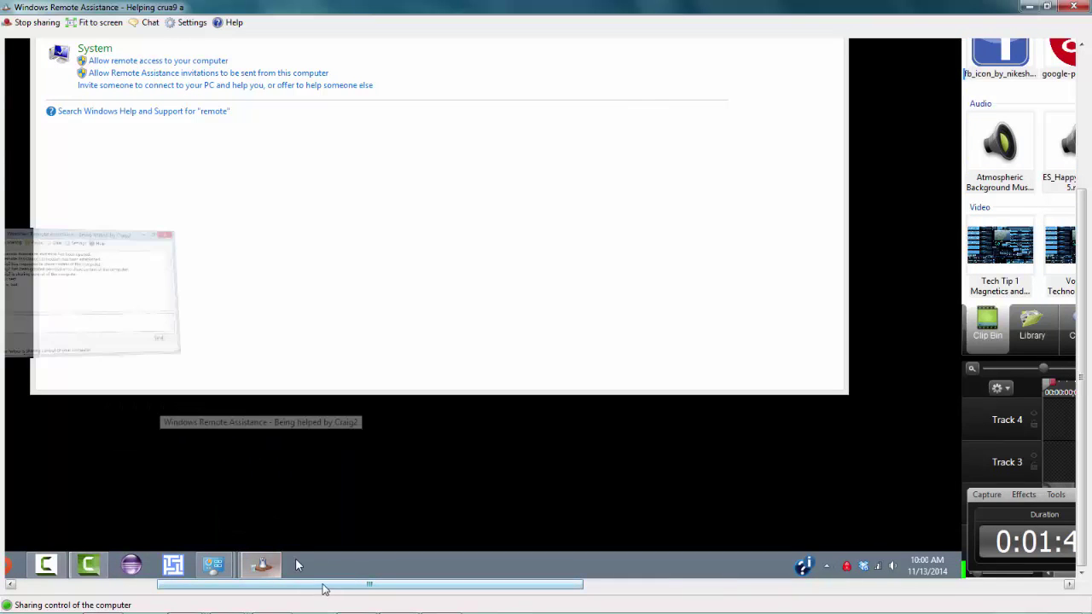
pyautogui.moveTo(317, 584); pyautogui.dragTo(205, 586)
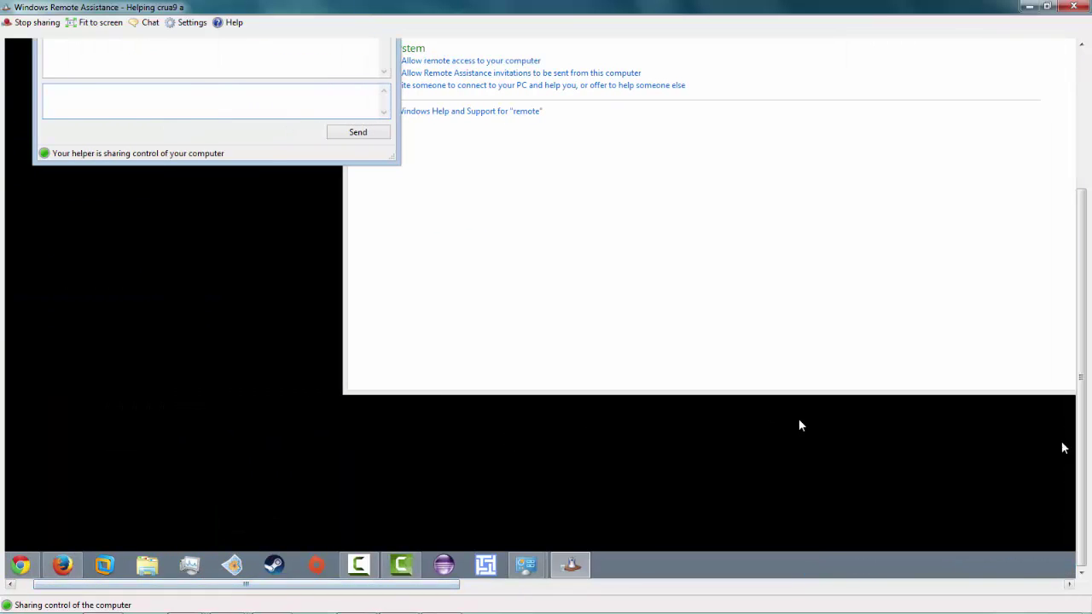
# - Lower the remote PC's Remote Assistance bandwidth usage to Medium and save it
pyautogui.moveTo(1082, 444); pyautogui.dragTo(1082, 294)
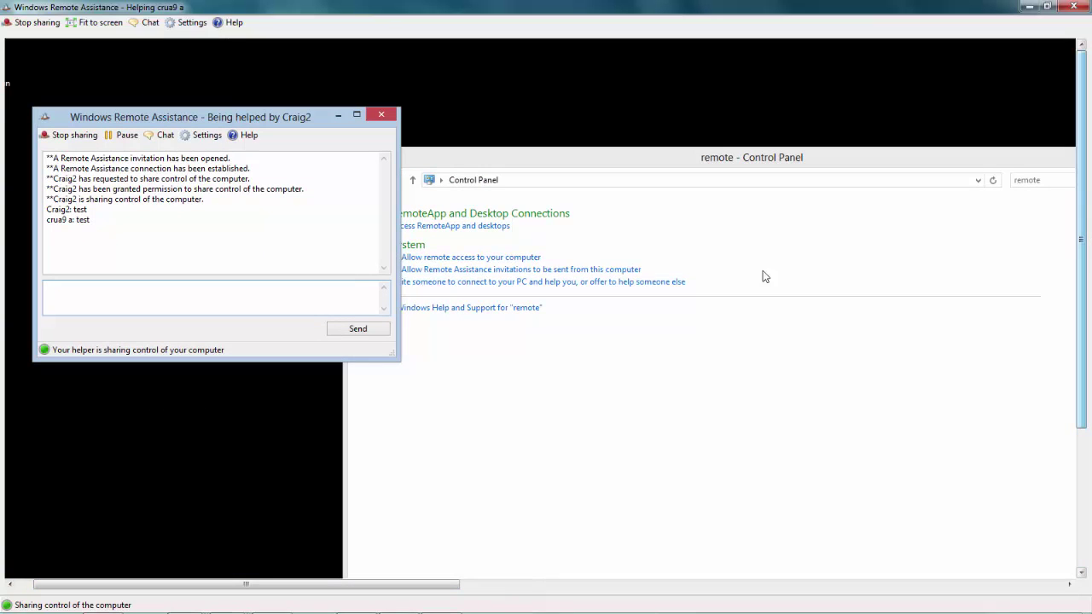
pyautogui.click(202, 136)
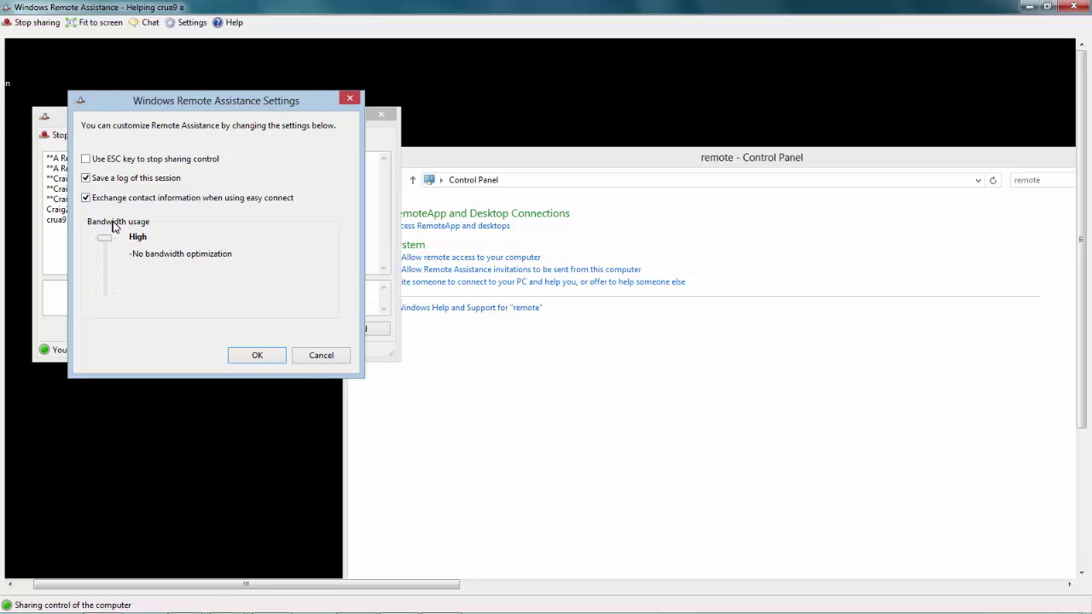
pyautogui.moveTo(105, 245); pyautogui.dragTo(105, 272)
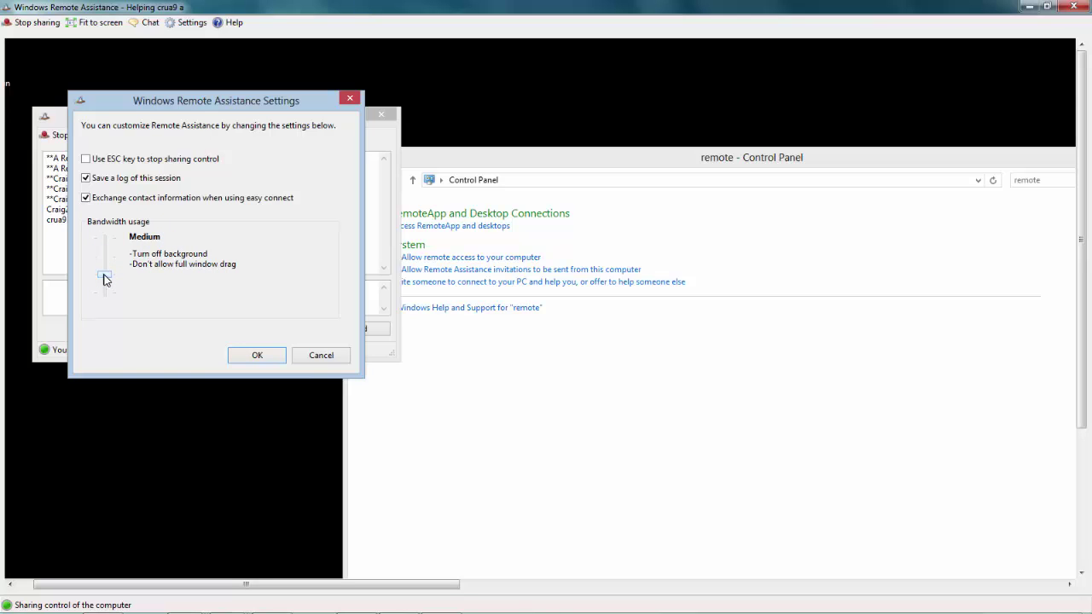
pyautogui.click(252, 355)
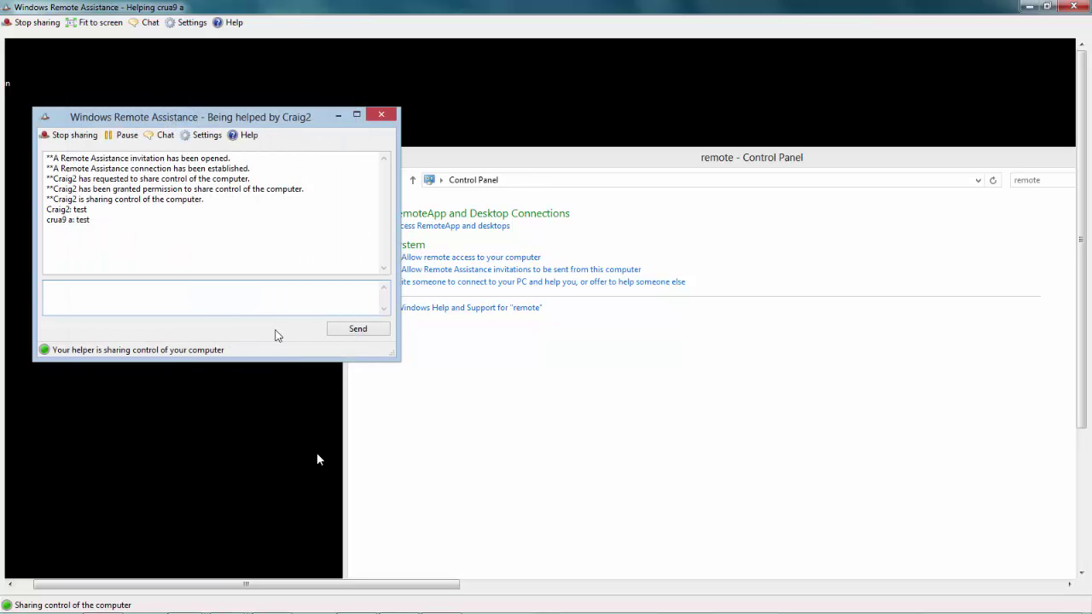
# - Try Medium High and Low bandwidth usage, then save it back at High
pyautogui.moveTo(361, 585); pyautogui.dragTo(263, 464)
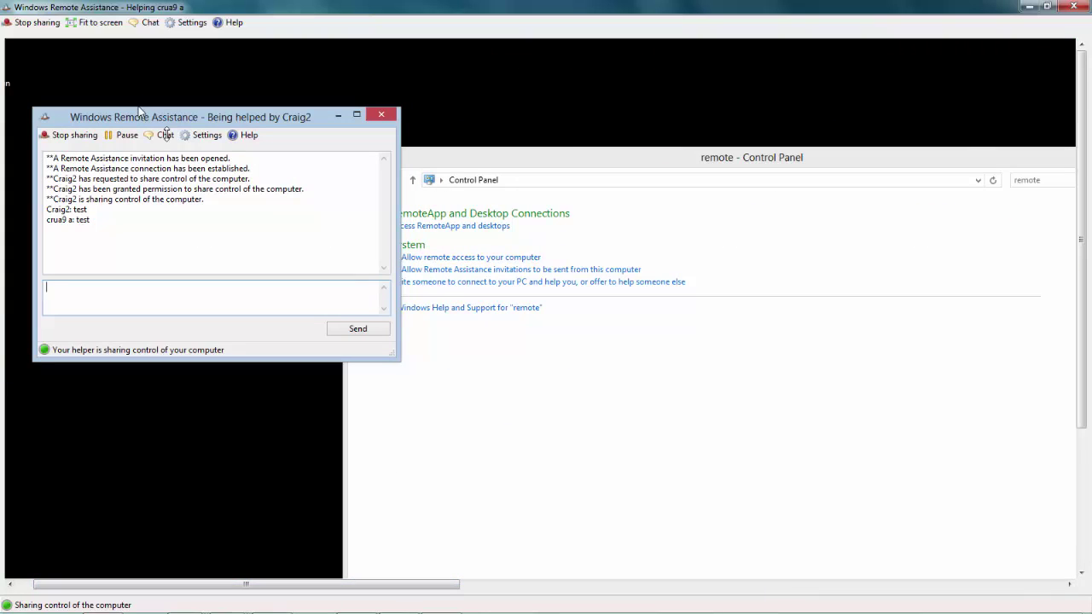
pyautogui.click(202, 136)
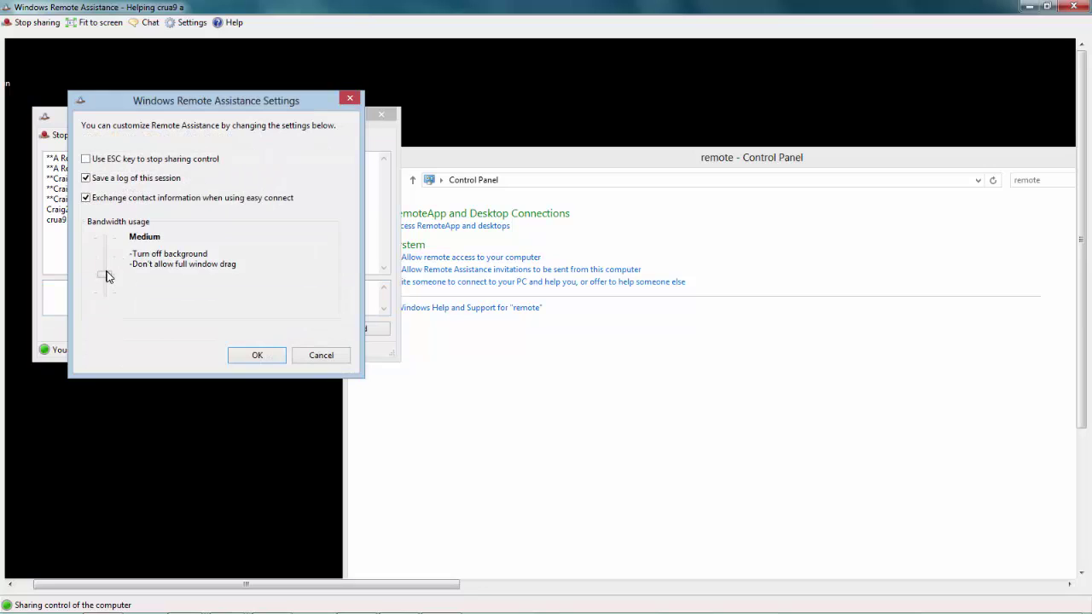
pyautogui.click(107, 276)
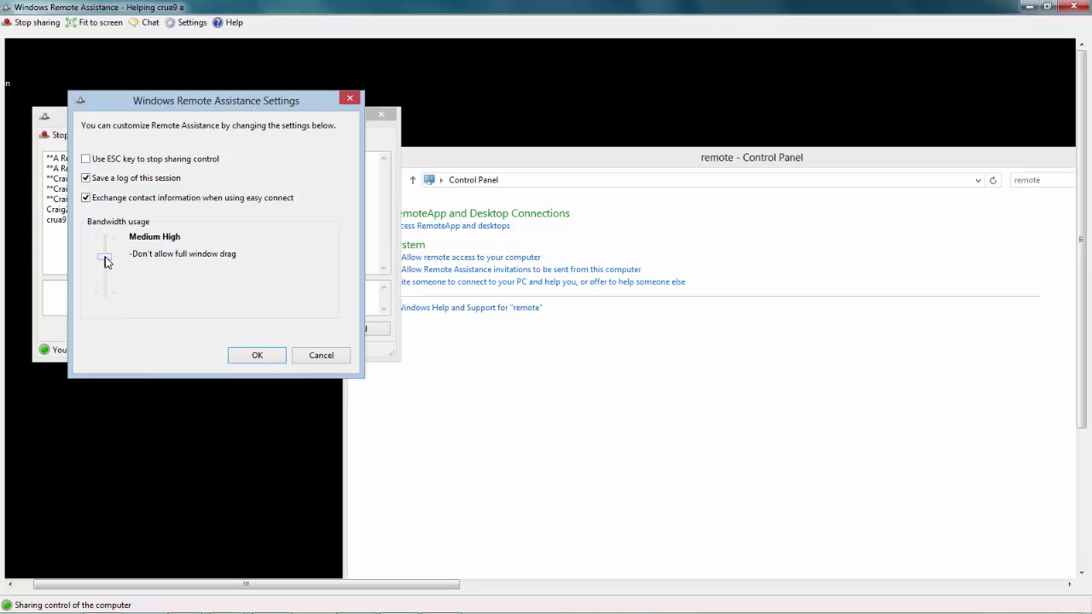
pyautogui.moveTo(106, 262); pyautogui.dragTo(110, 340)
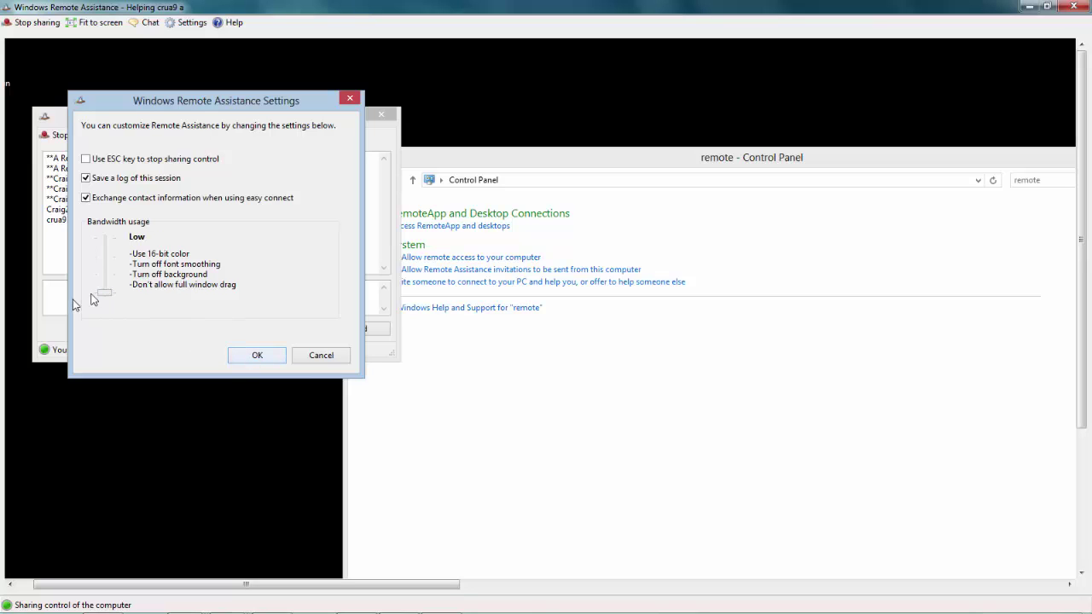
pyautogui.moveTo(104, 295); pyautogui.dragTo(125, 228)
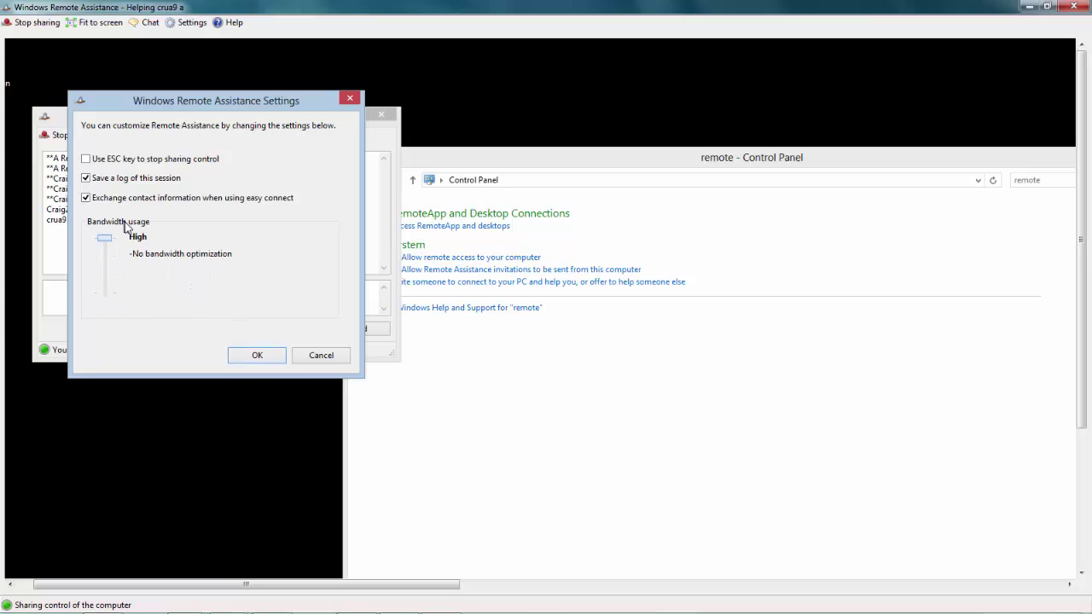
pyautogui.click(249, 357)
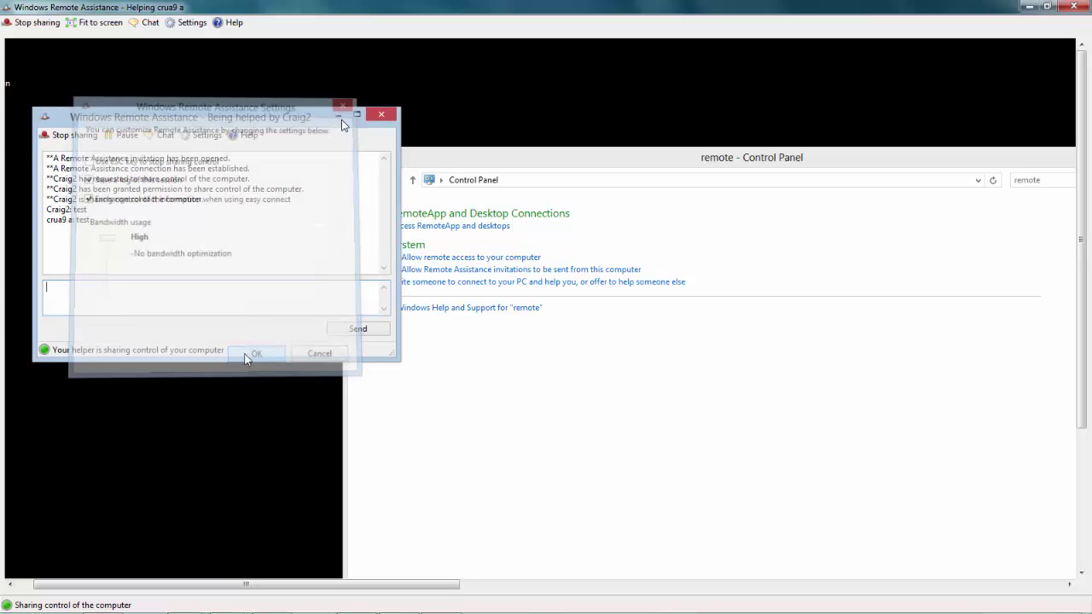
# - Minimize the remote chat window and dismiss the Start menu, leaving the Control Panel 'remote' results showing
pyautogui.click(339, 117)
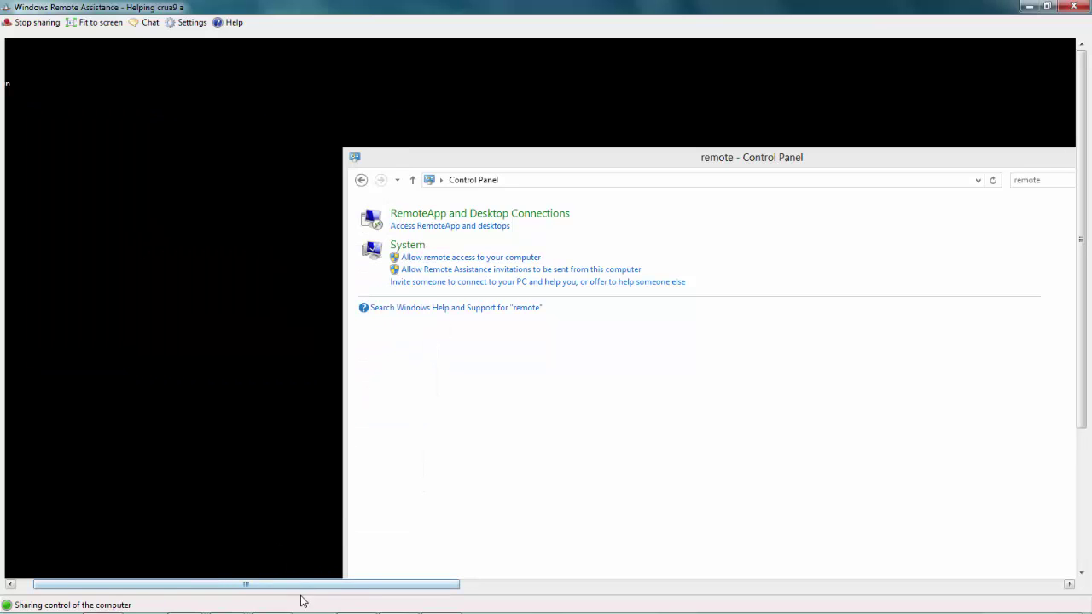
pyautogui.moveTo(300, 588); pyautogui.dragTo(239, 567)
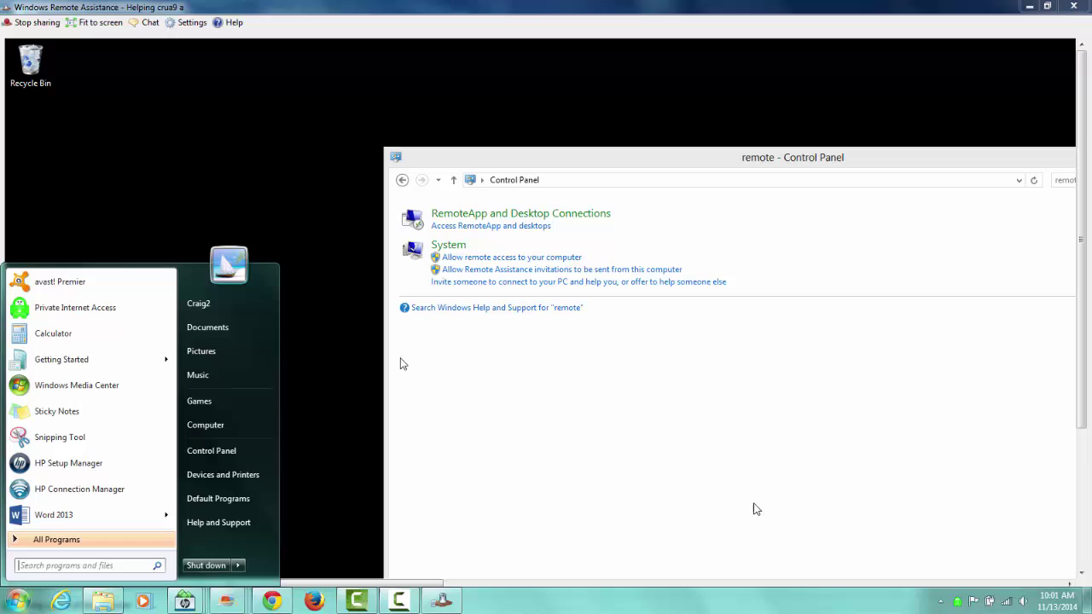
pyautogui.click(391, 607)
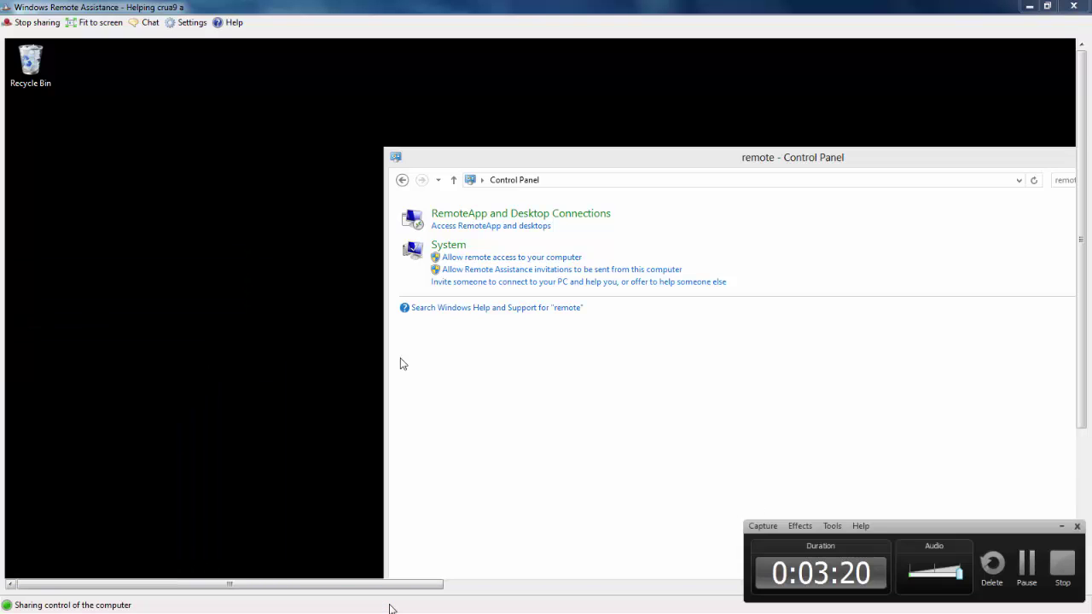